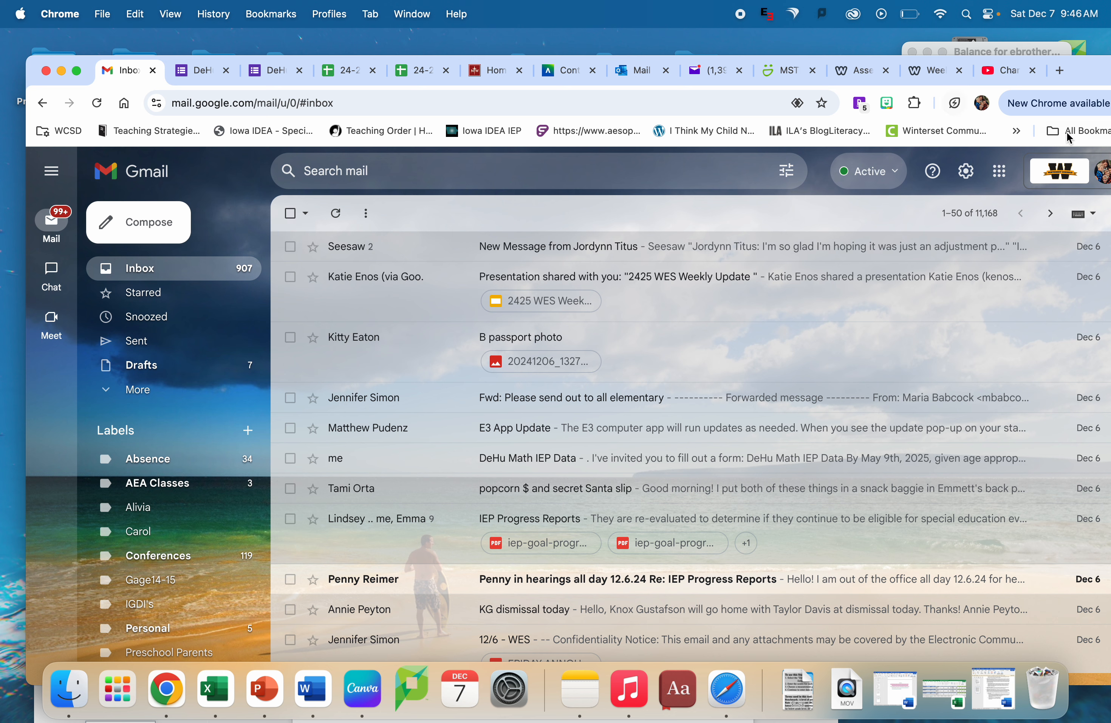
- Switch from Gmail to Google Forms and create a new blank form
left_click(999, 178)
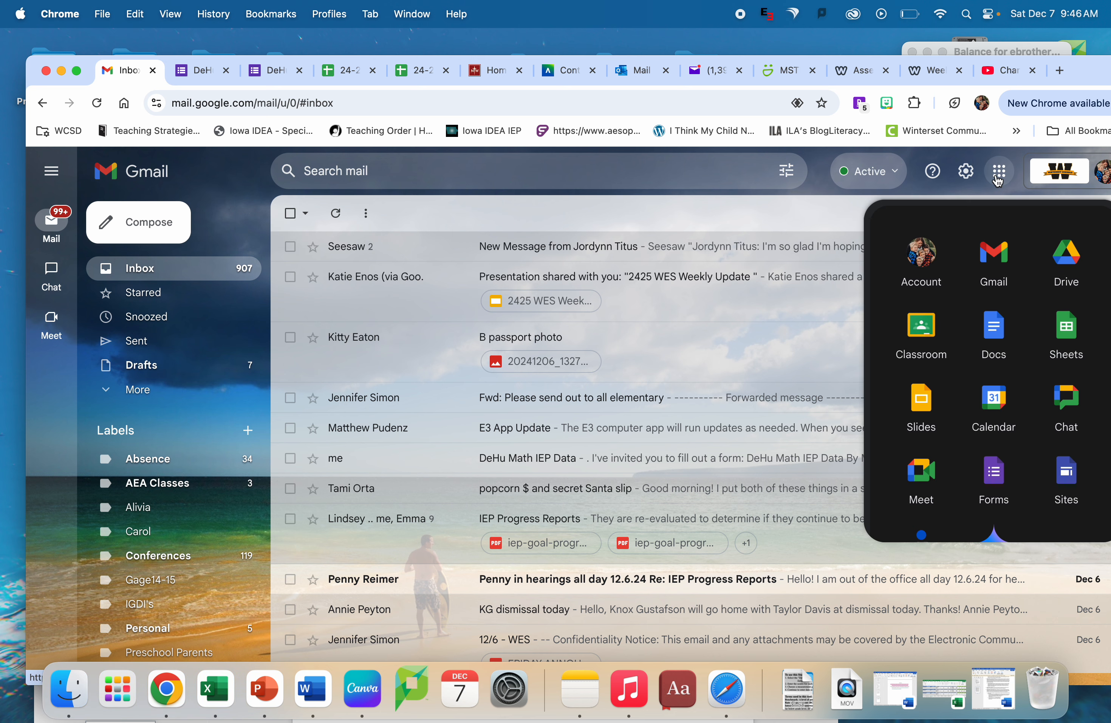
left_click(1001, 475)
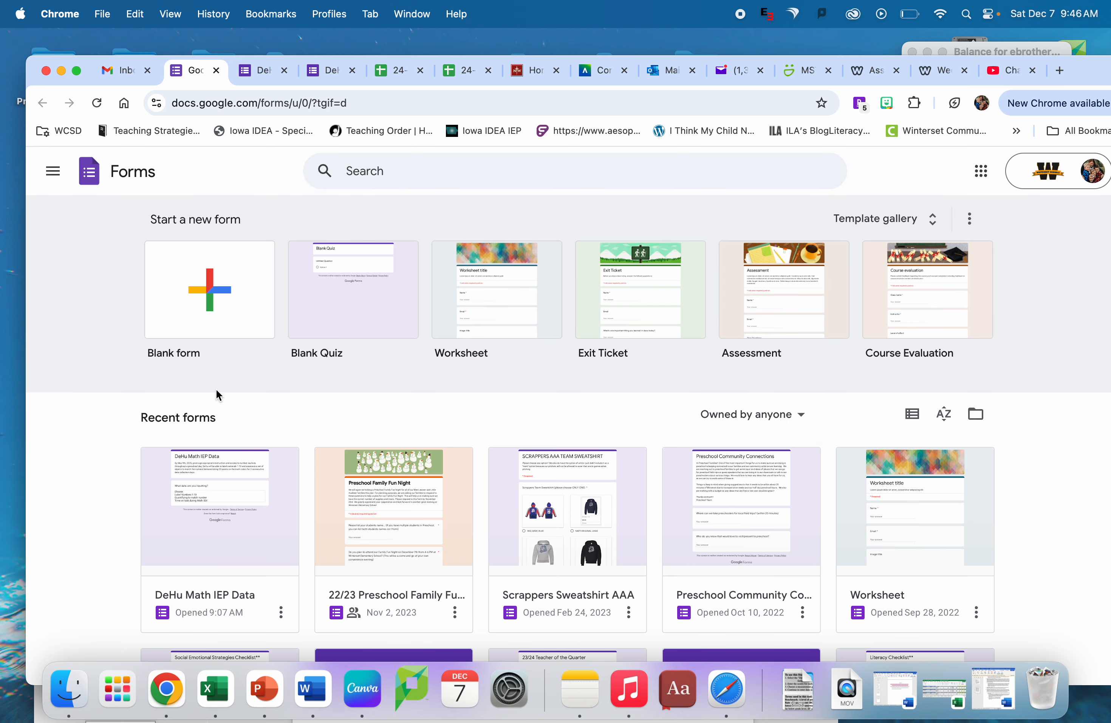
left_click(195, 329)
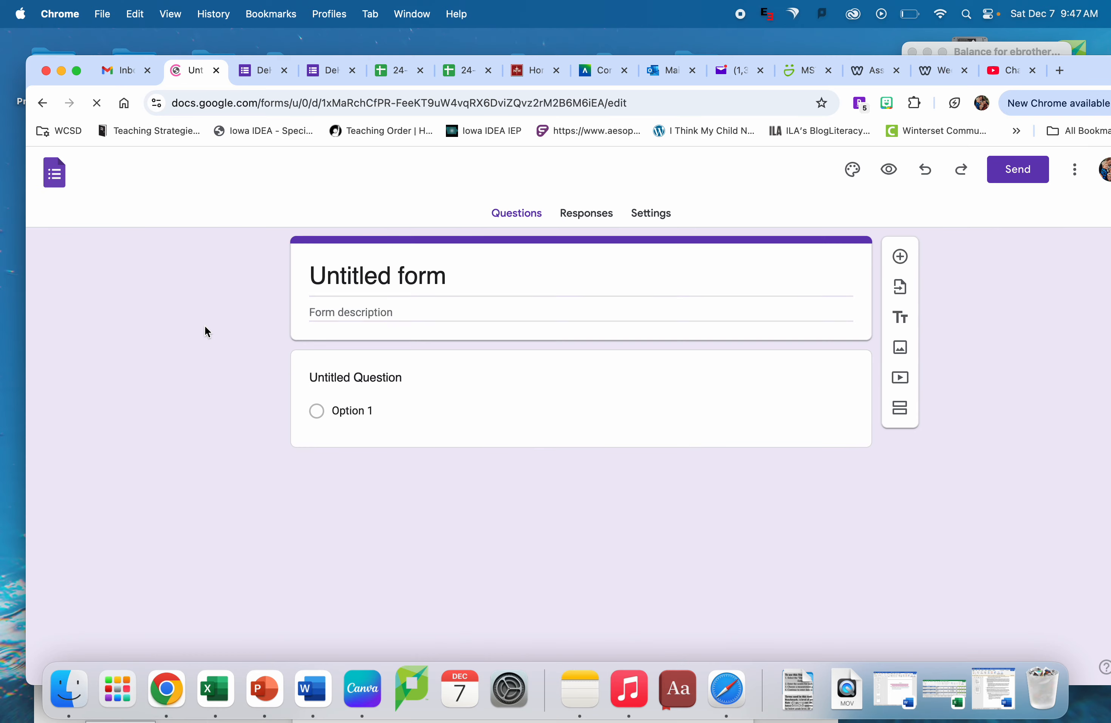
- Replace the untitled form's heading with the title "KnBe Letter Naming & Sounds Goal"
left_click(382, 274)
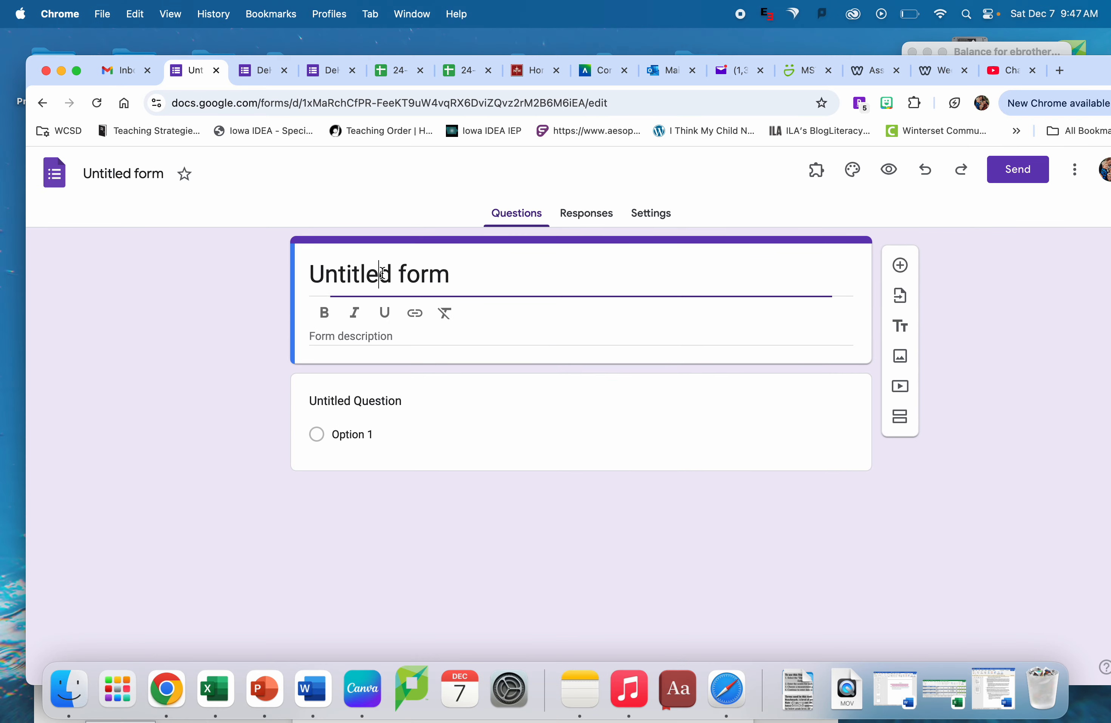
triple_click(382, 274)
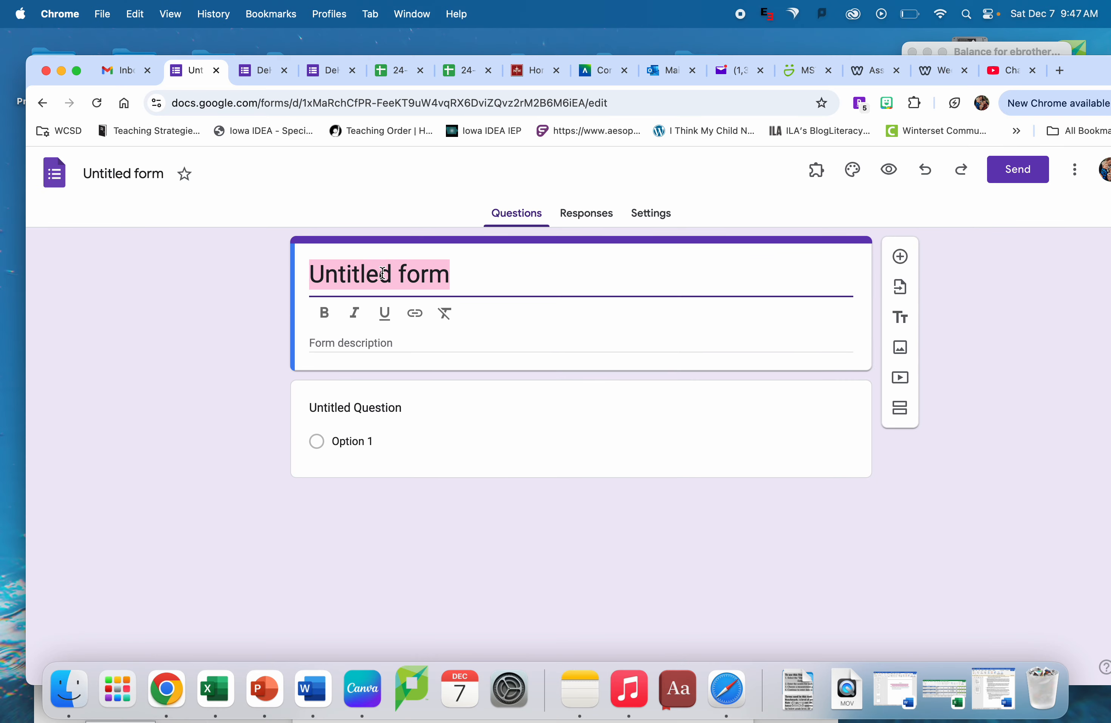
type("Kn")
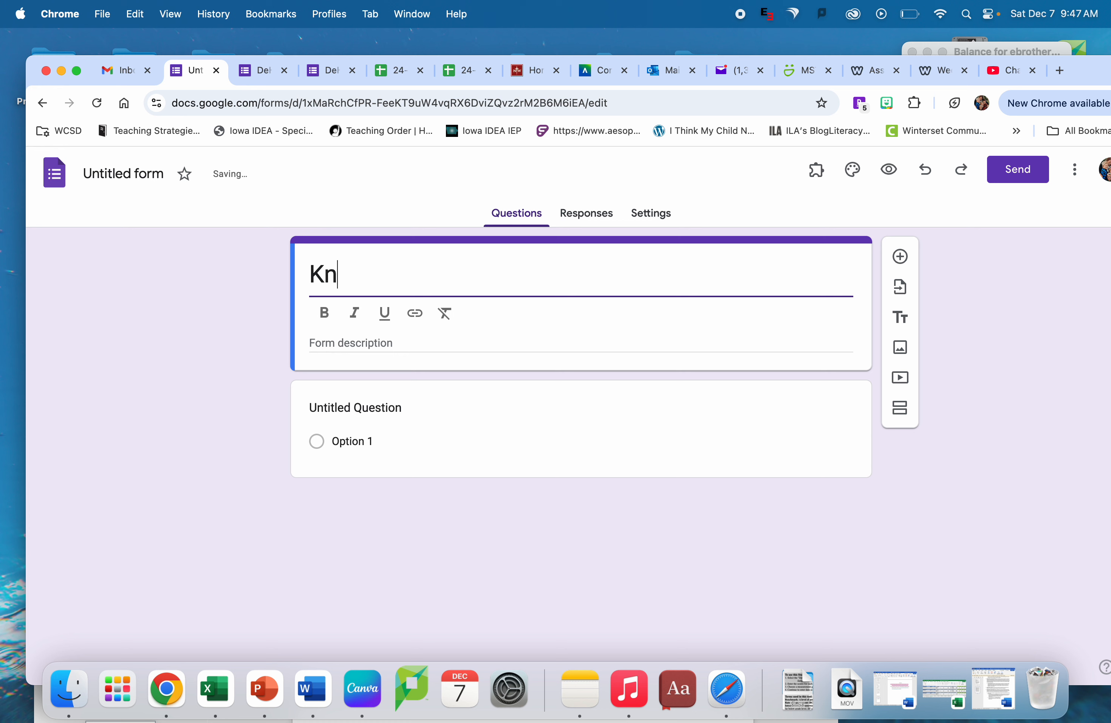
type("Be")
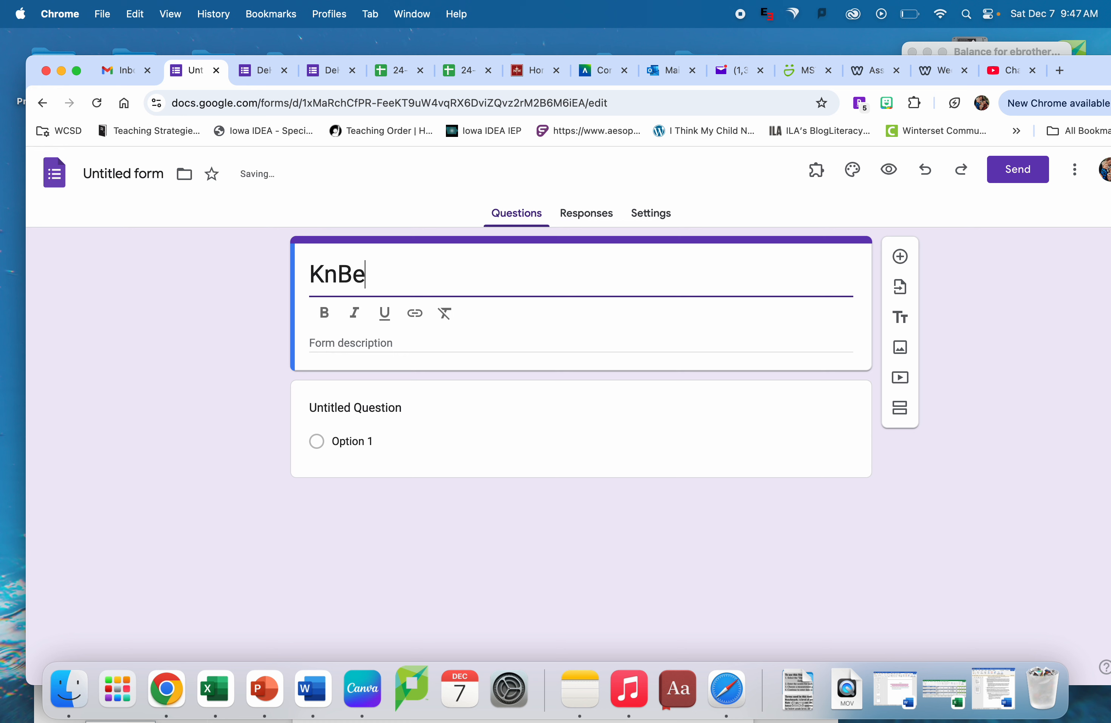
type(" Letter Nam")
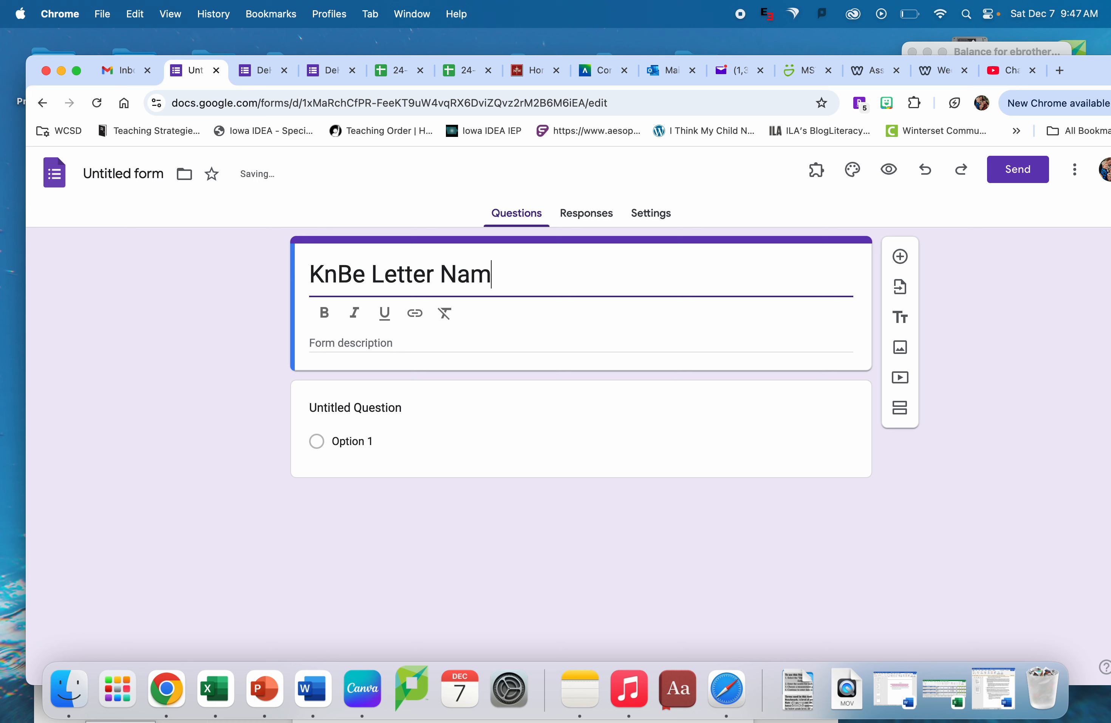
type("ing & ")
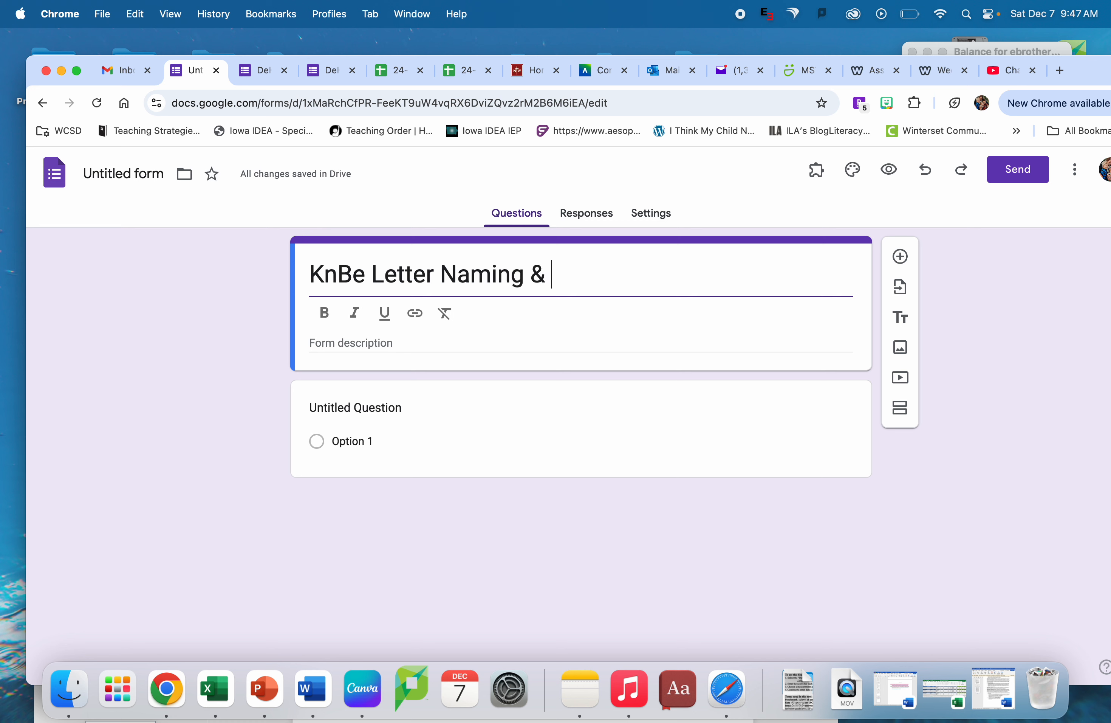
type("Sounds")
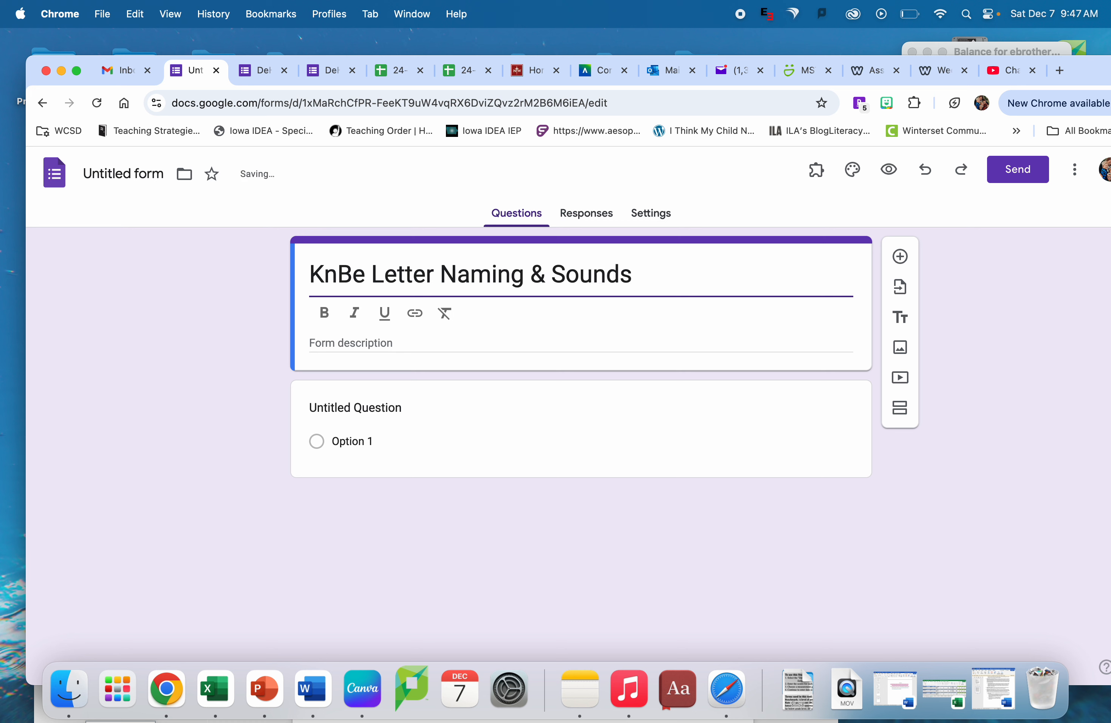
type(" Goal")
- Paste the copied goal statement, starting "By December 20, 2024, KnBe will be able to correctly name the letters", as the form description
left_click(336, 338)
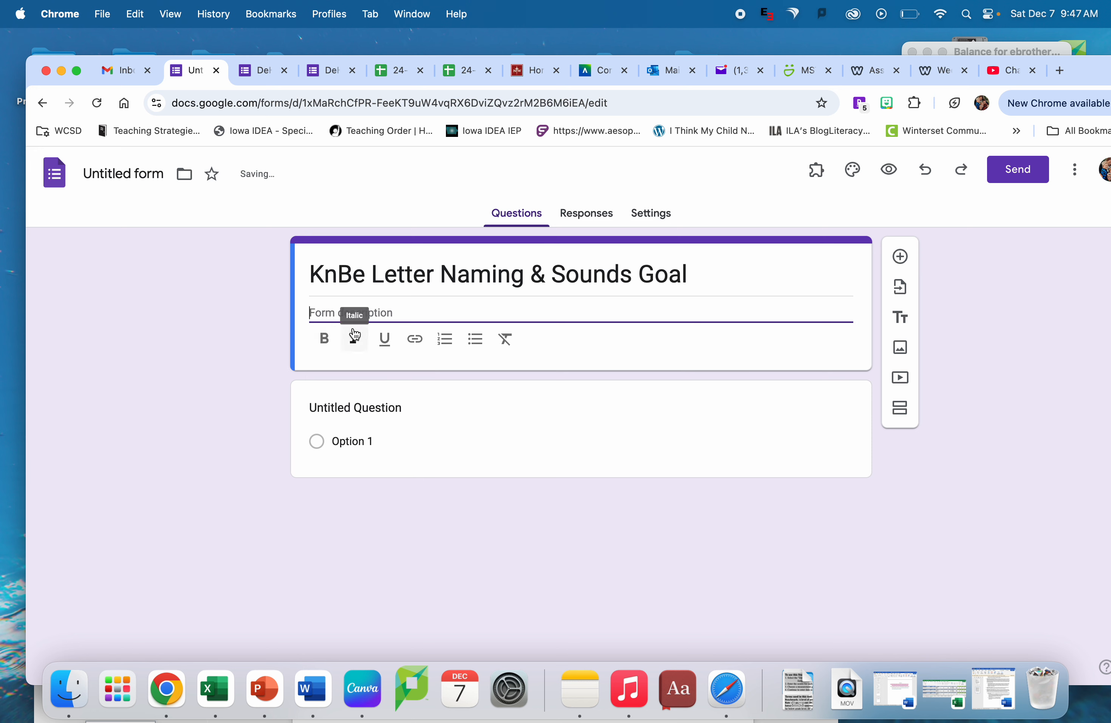
type("By December 20, 2024, KnBe will be able to correctly name the letters in his first name and produce one sound for each of the letters in his first name.")
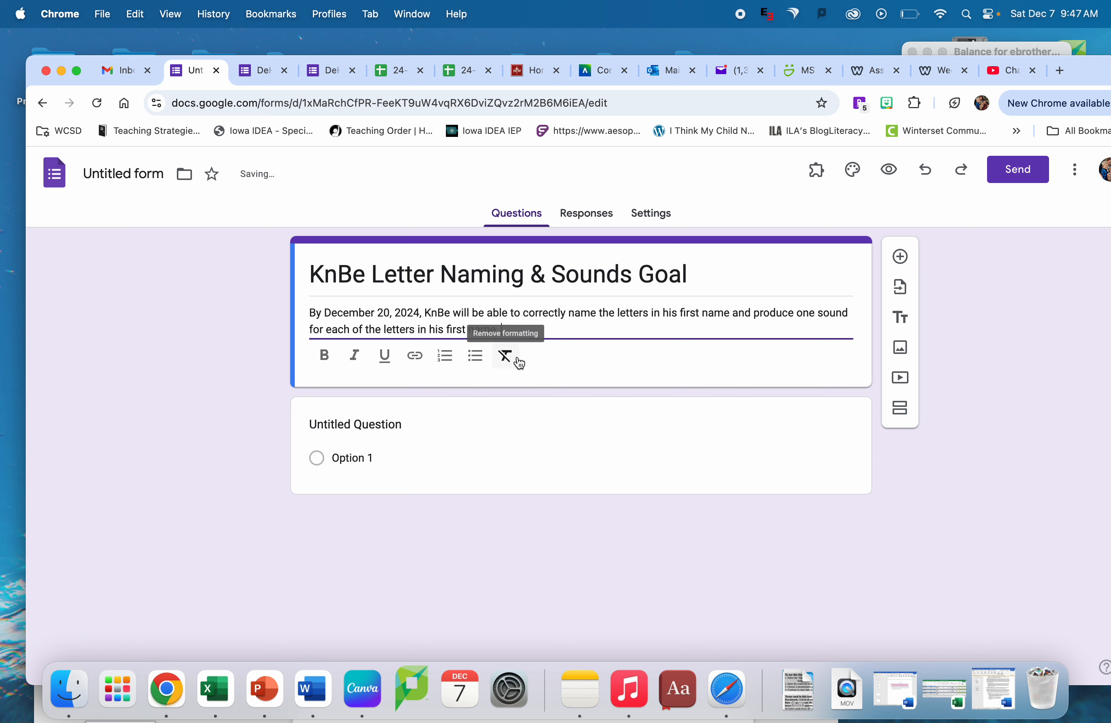
left_click(519, 362)
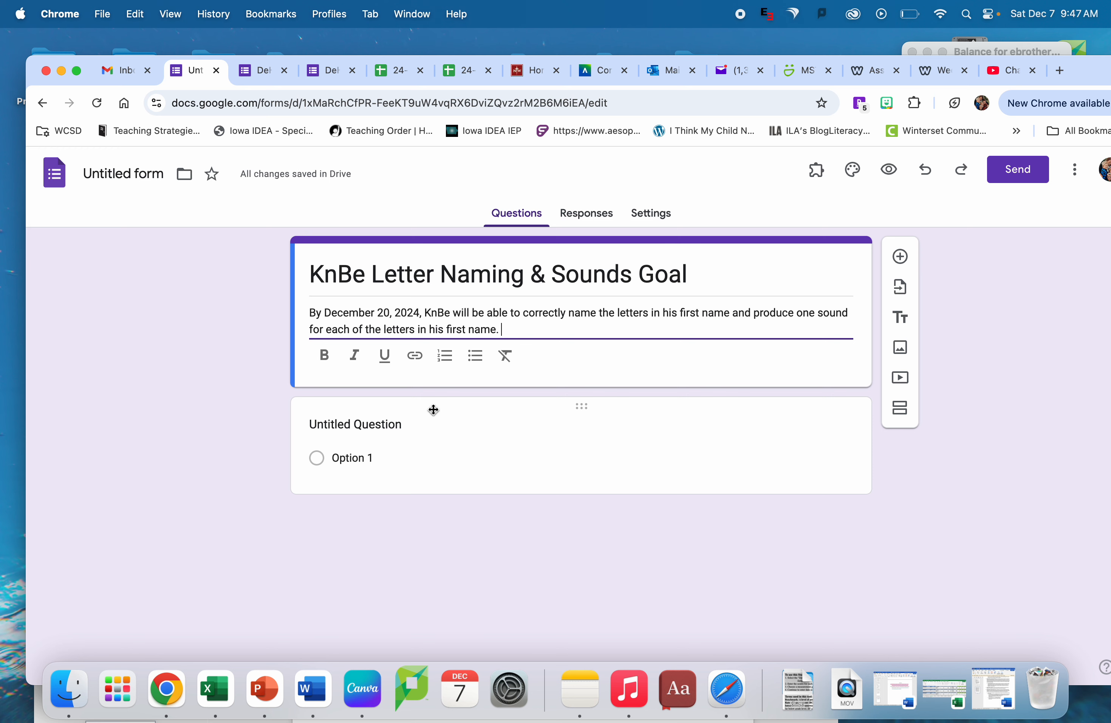
- Word the first question "What data are you inputting?" and make it a Dropdown question
left_click(406, 423)
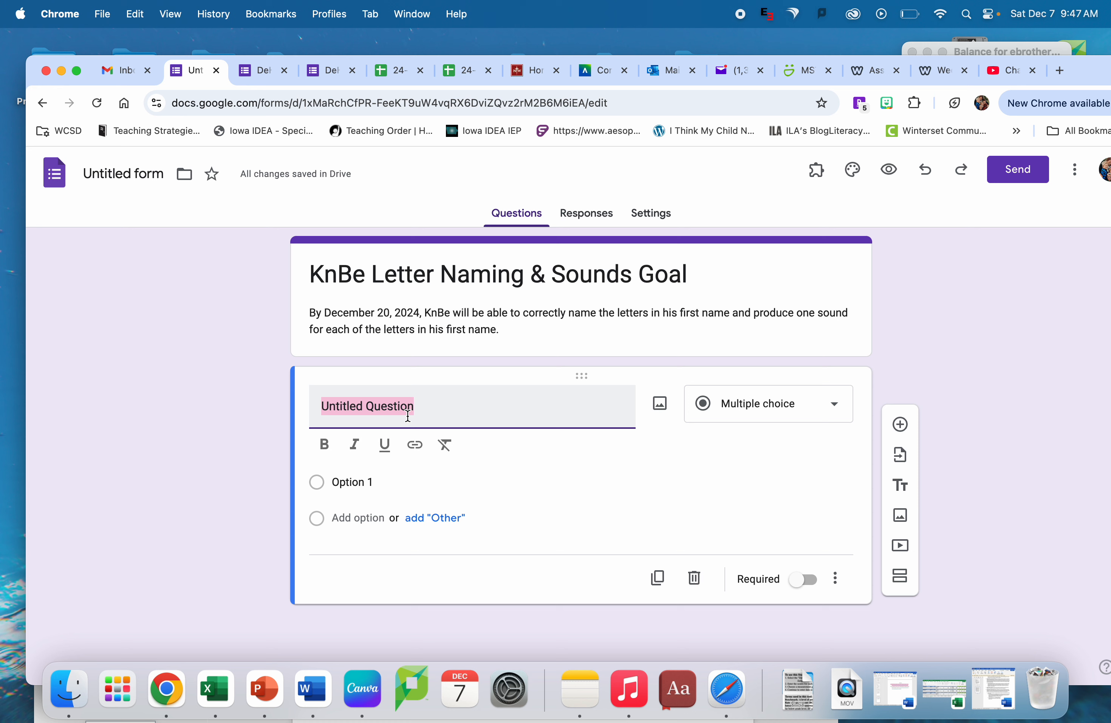
type("What da")
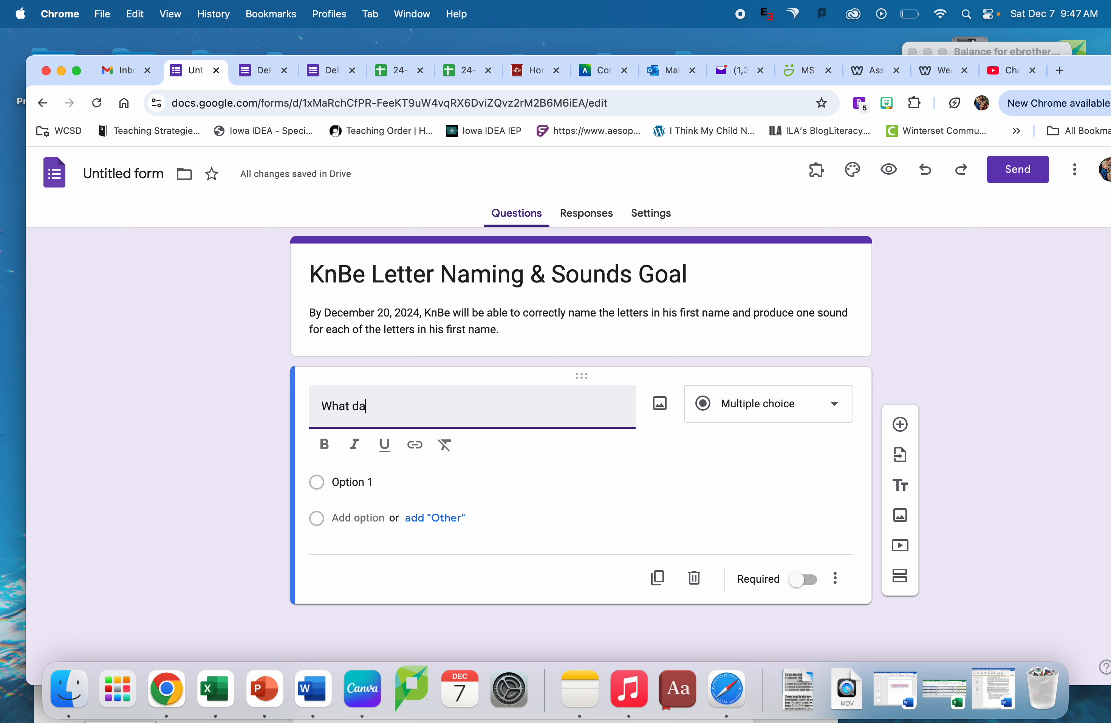
type("ta are you inputting")
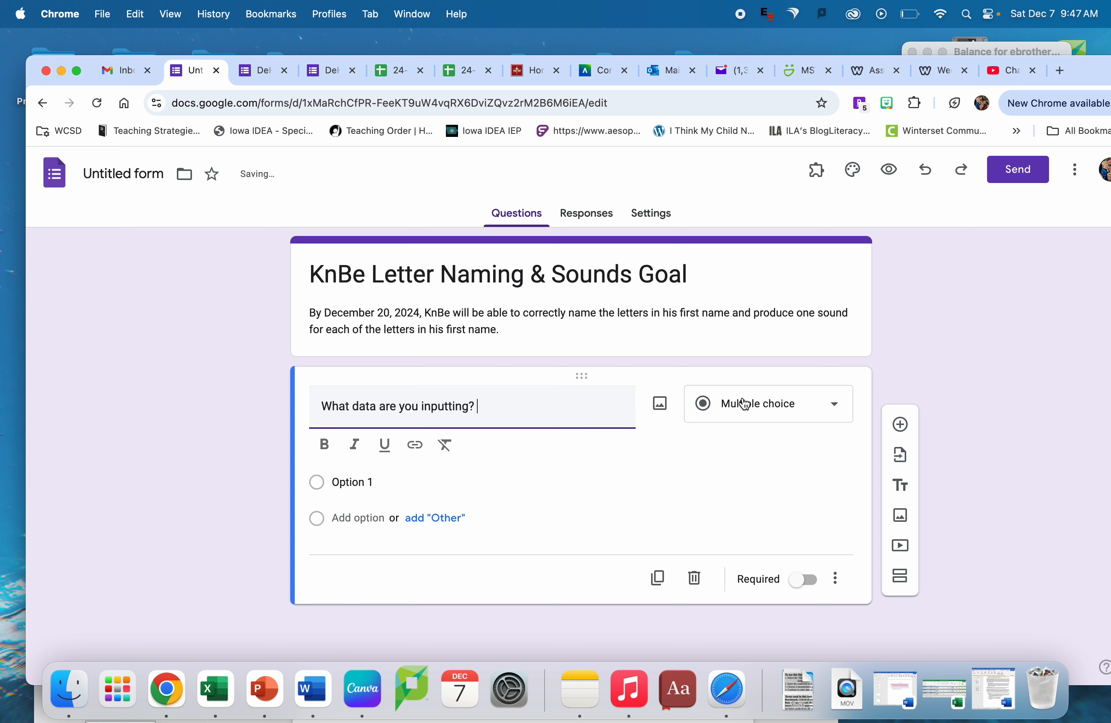
type("?")
left_click(771, 412)
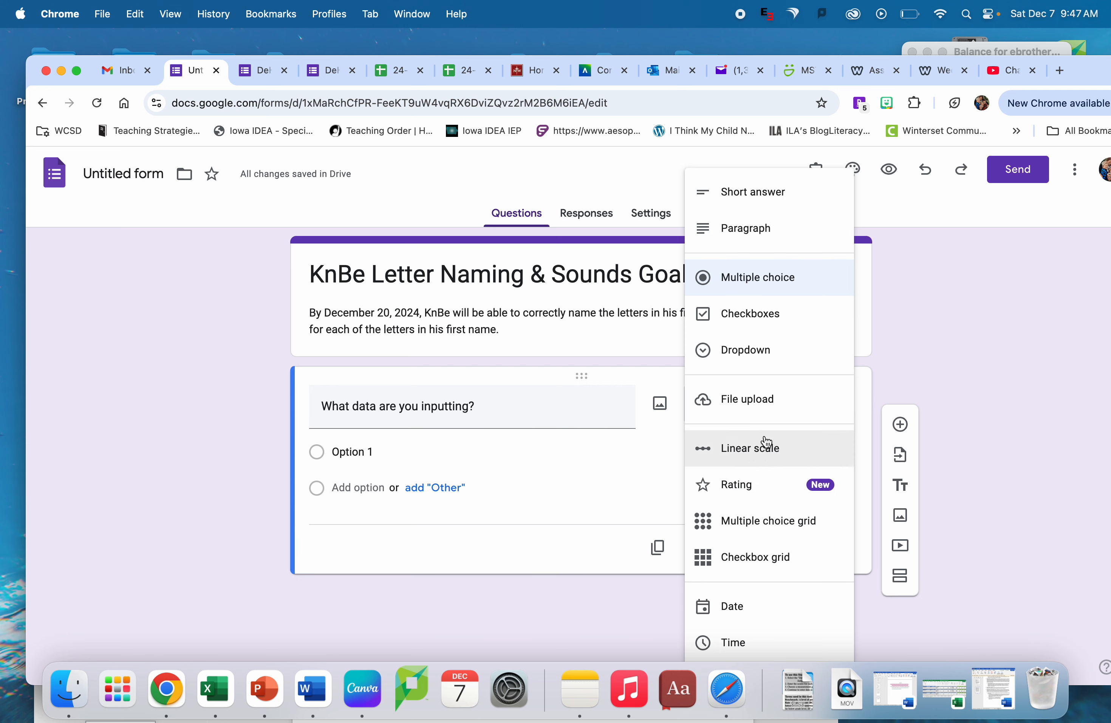
left_click(768, 352)
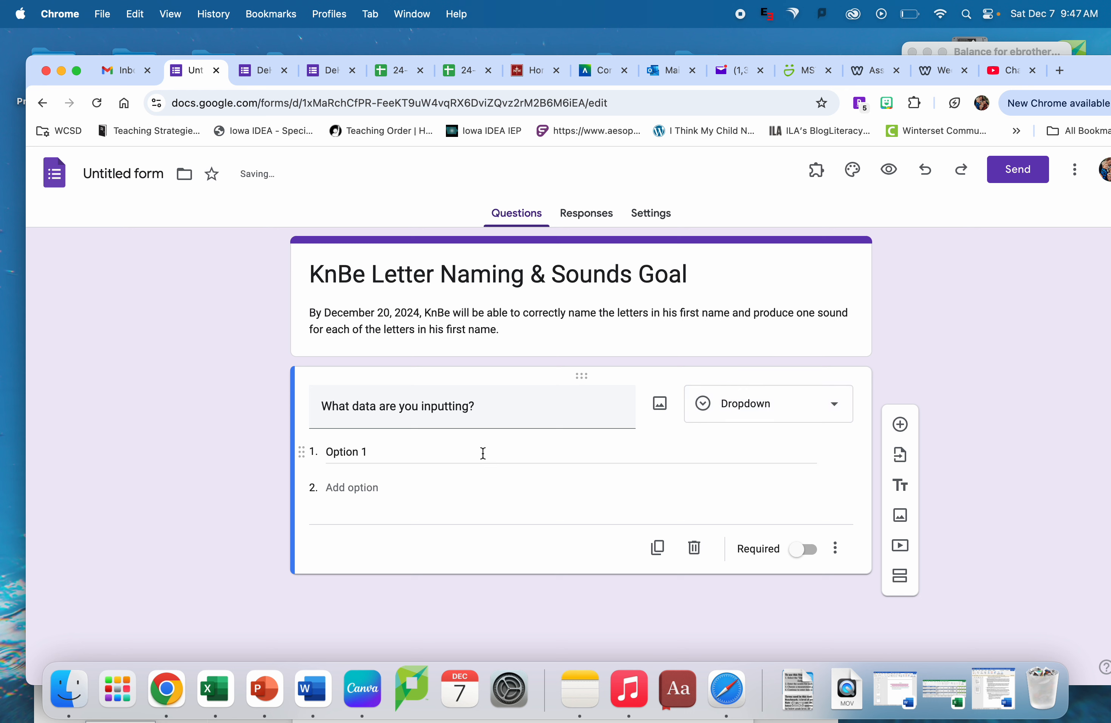
- Set the first dropdown option to "Identifies letters in first name."
left_click(364, 452)
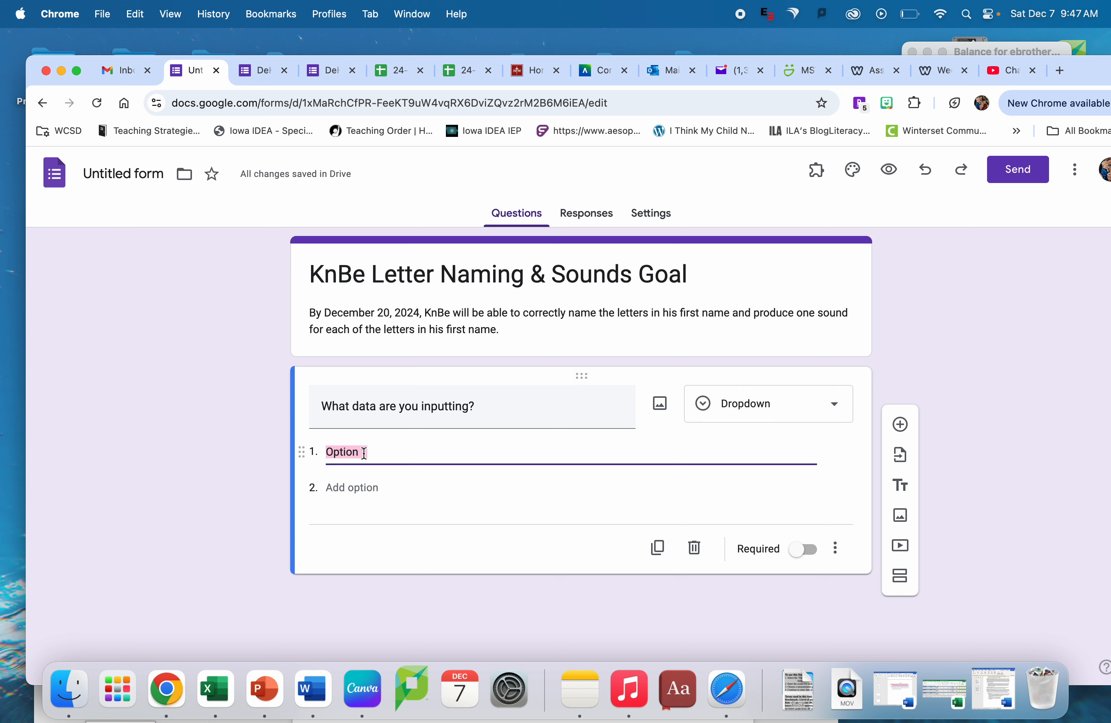
key("BackSpace")
type("I")
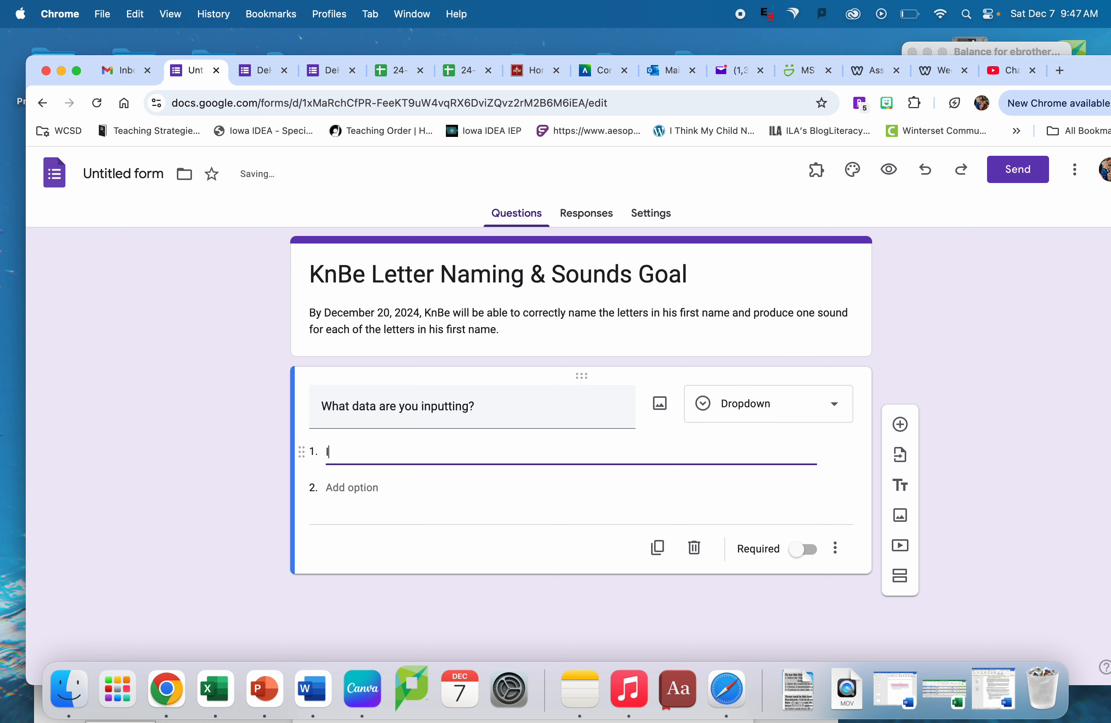
type("dentifies Let")
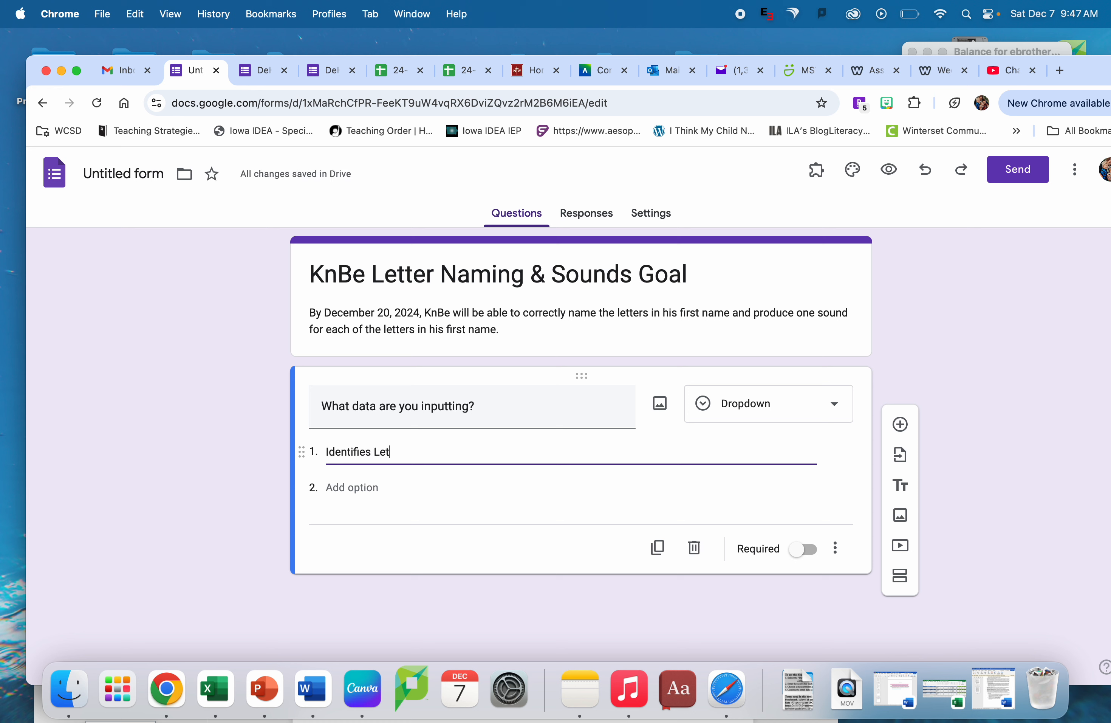
type("ters in FI")
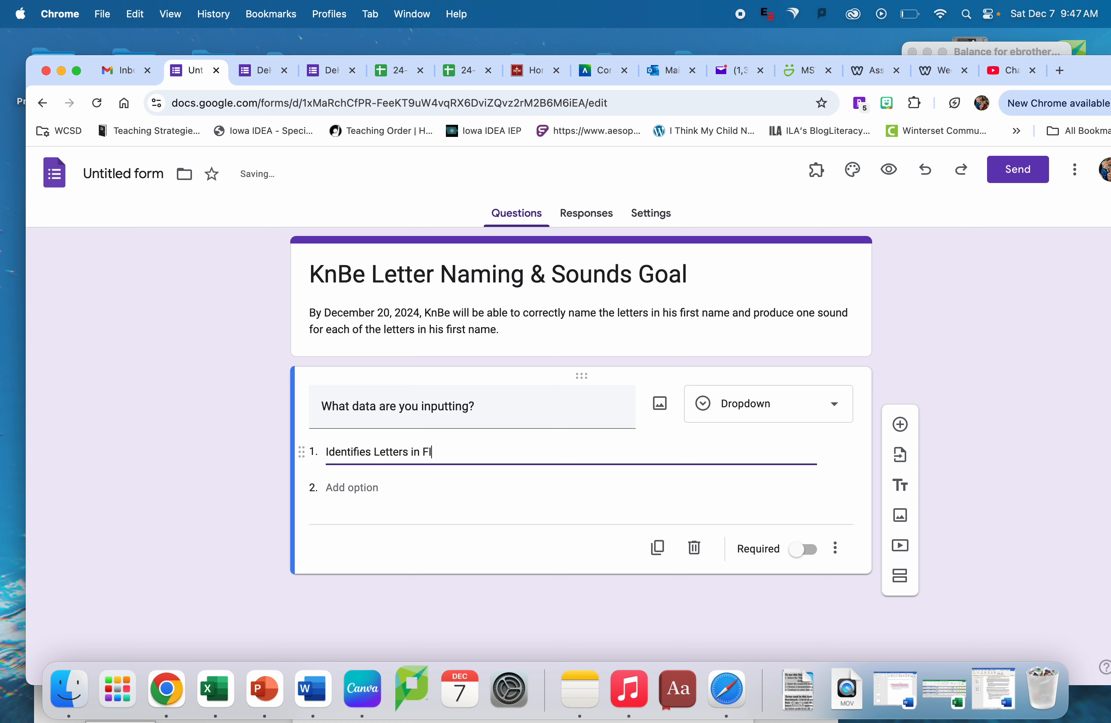
type("irst Na")
key("BackSpace")
key("BackSpace")
key("BackSpace")
key("BackSpace")
key("BackSpace")
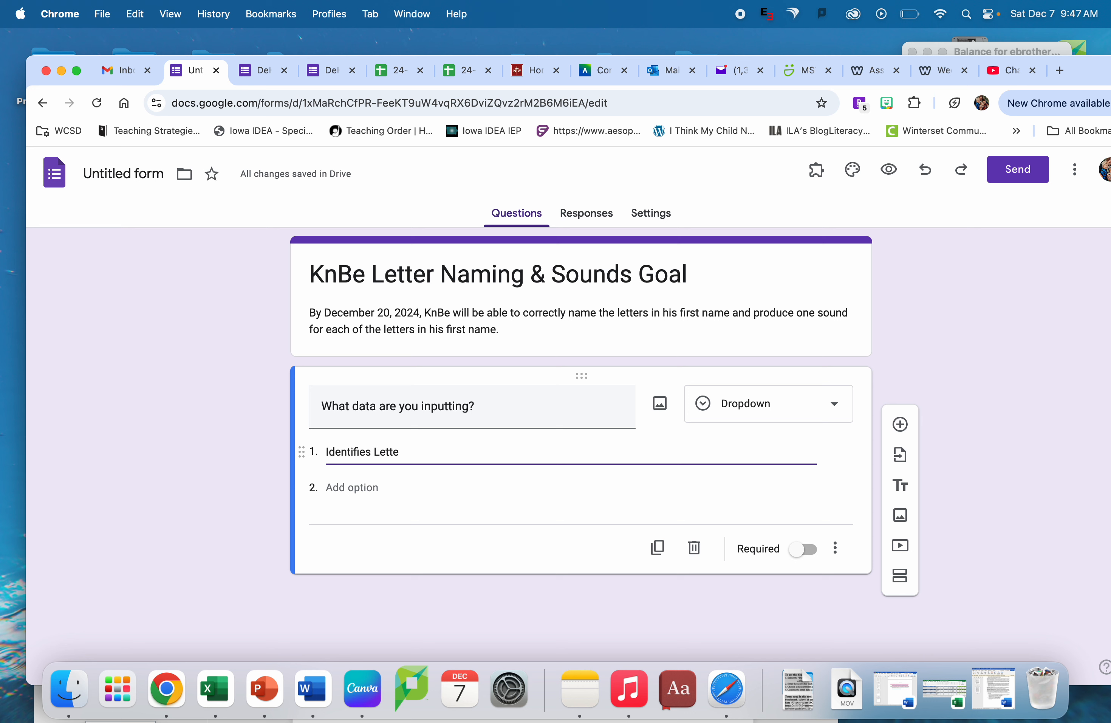
key("BackSpace")
key("BackSpace")
type("letters in first an")
type("me")
key("BackSpace")
key("BackSpace")
key("BackSpace")
key("BackSpace")
type("name.")
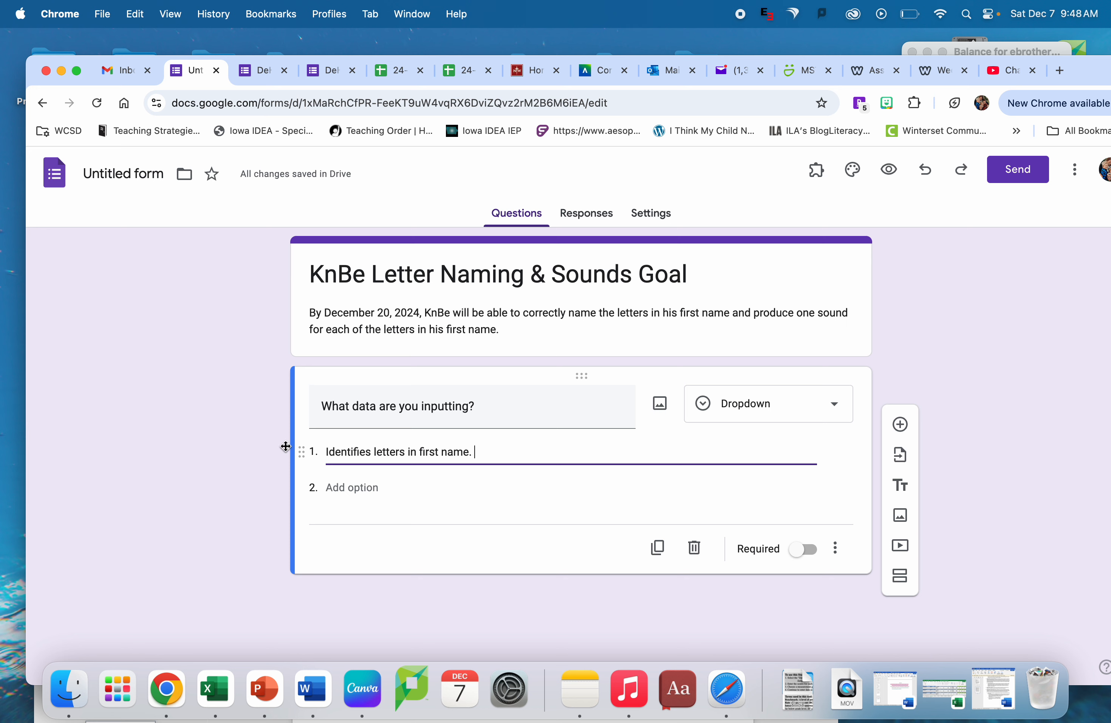
- Add a second dropdown option reading "Produces one sound for each letter in first name."
left_click(368, 487)
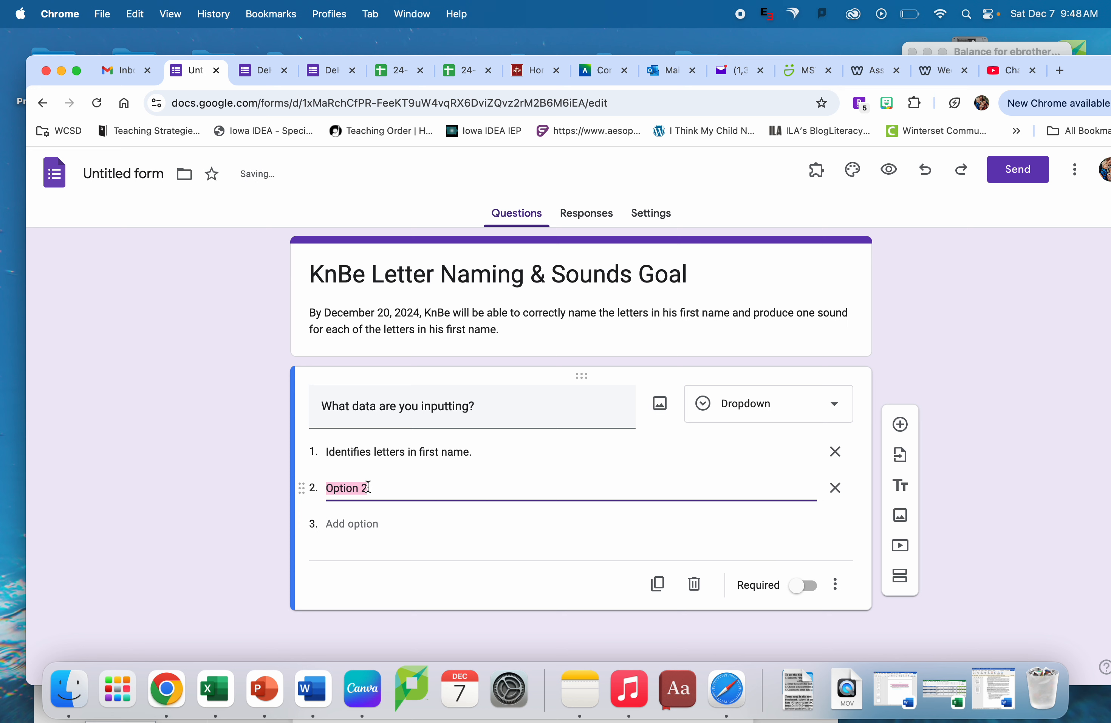
type("Produces")
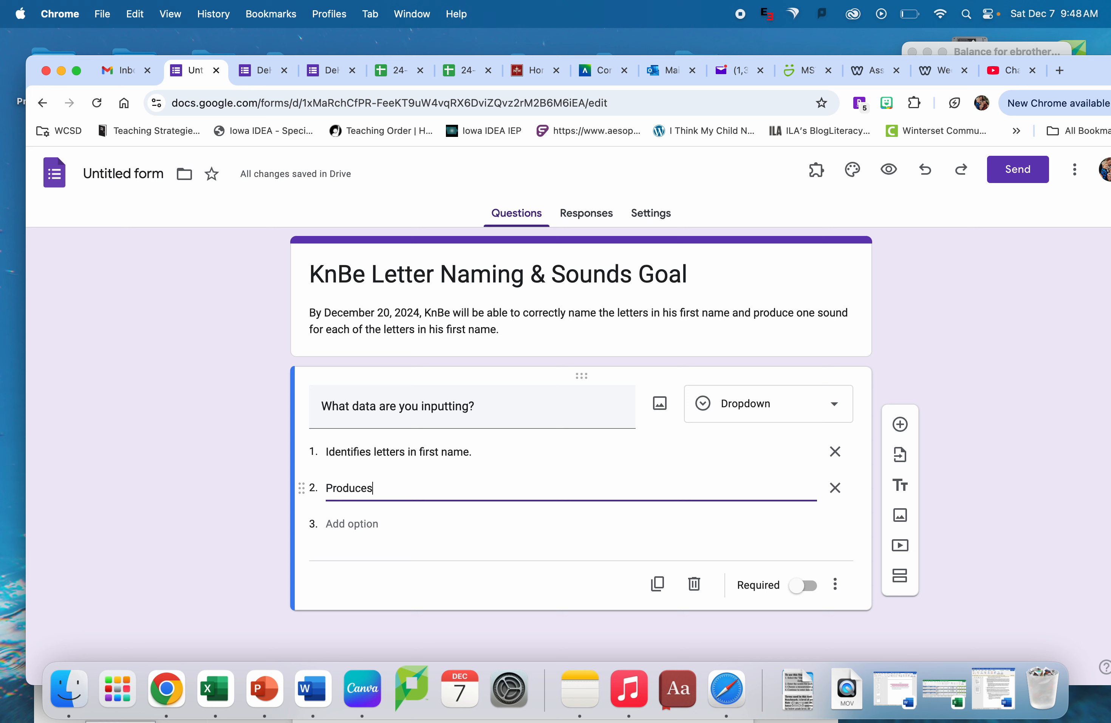
type(" soone sound for each letter in first name.")
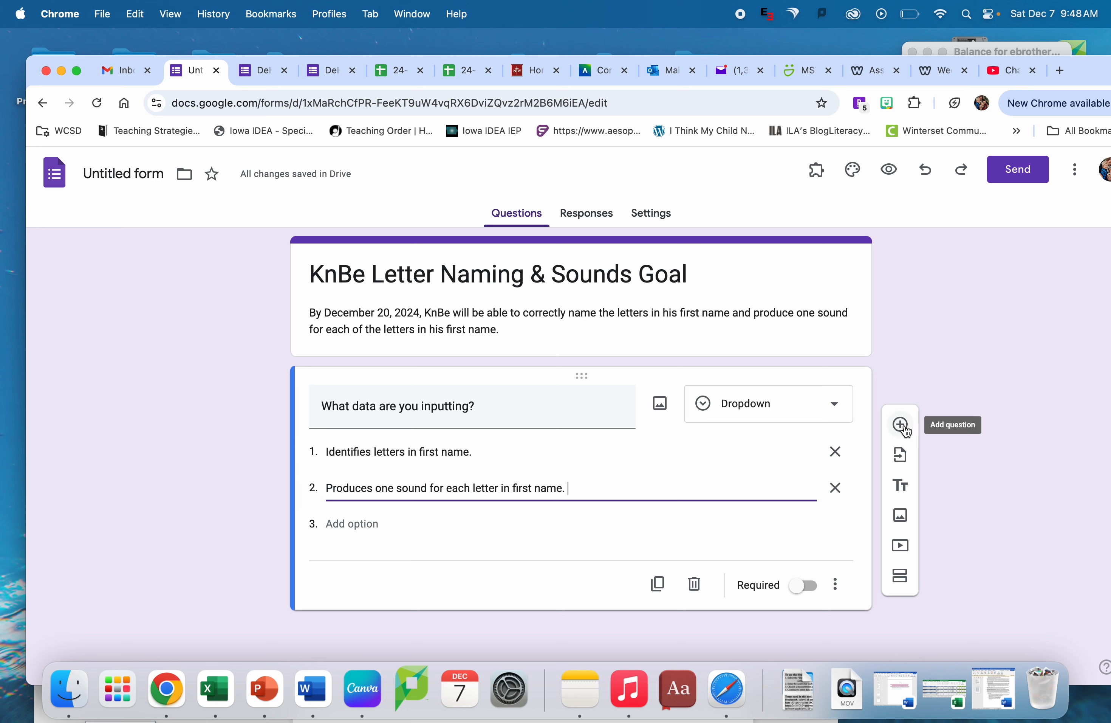
- Add a second section after the dropdown question and title it "Identifies letters in first name."
left_click(900, 579)
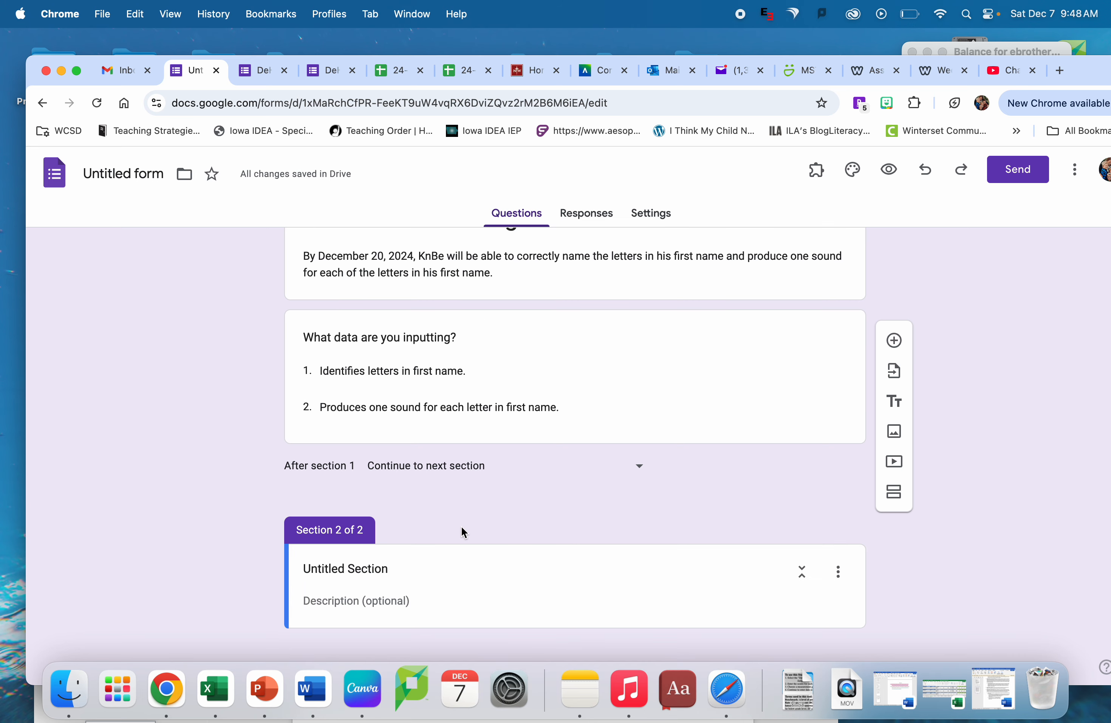
left_click(352, 570)
triple_click(352, 569)
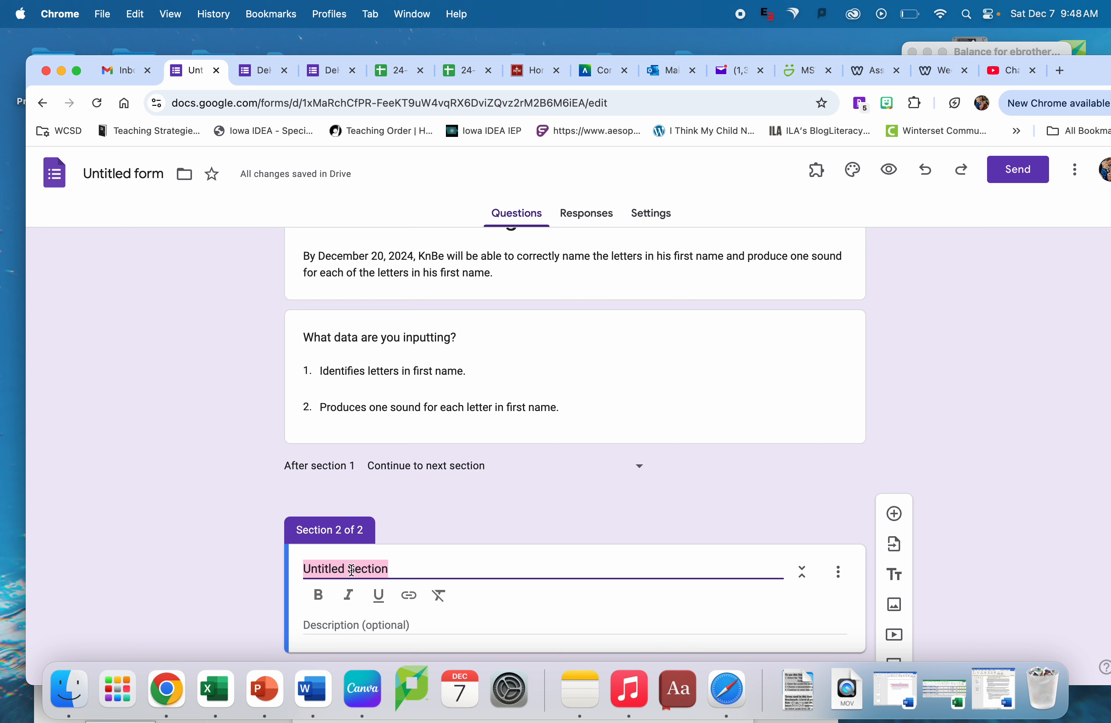
type("Identifi")
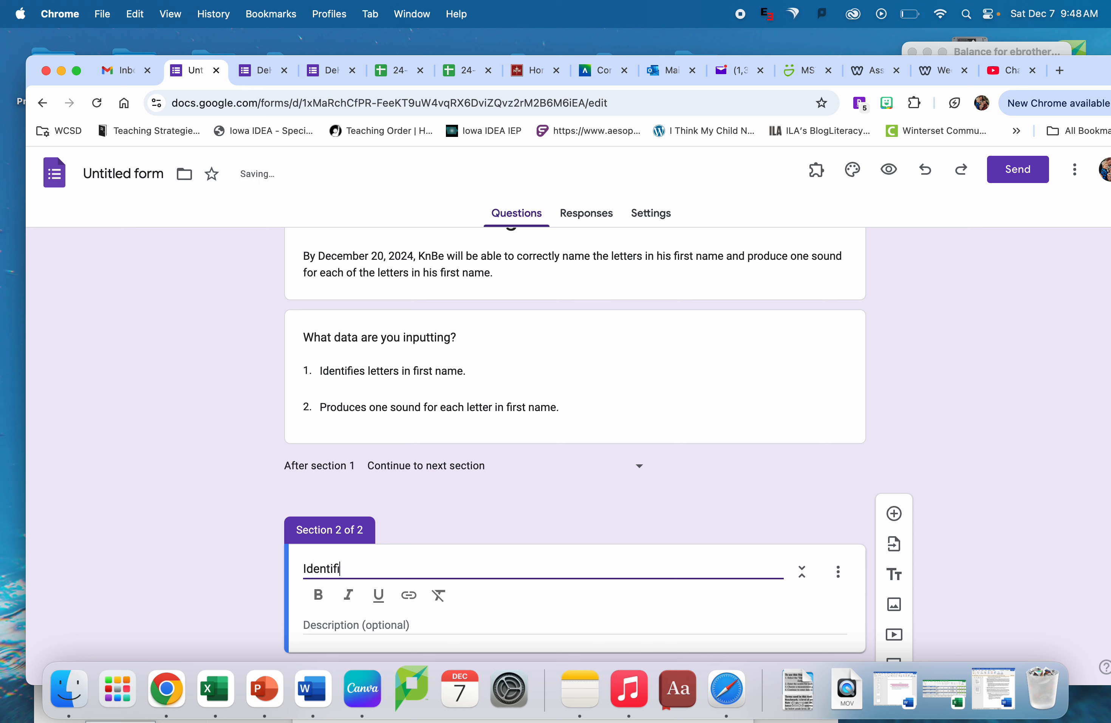
type("es letters in first name.")
scroll(507, 586, "down", 2)
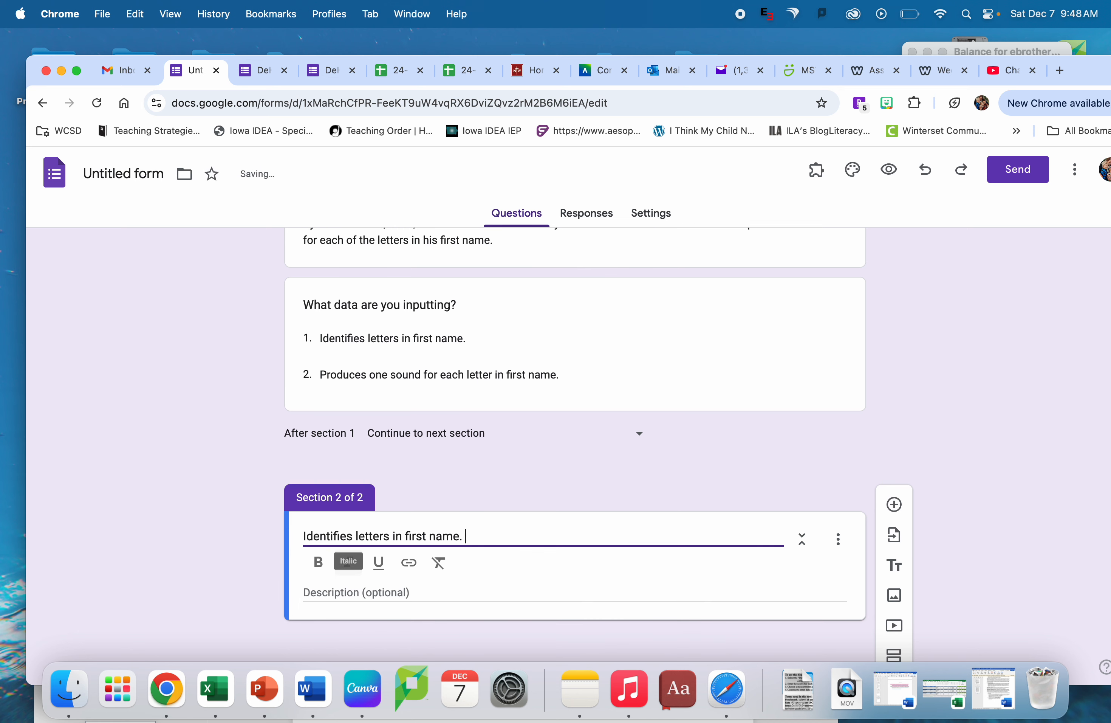
- Add a new question to the "Identifies letters in first name." section, leaving the section description empty
left_click(838, 538)
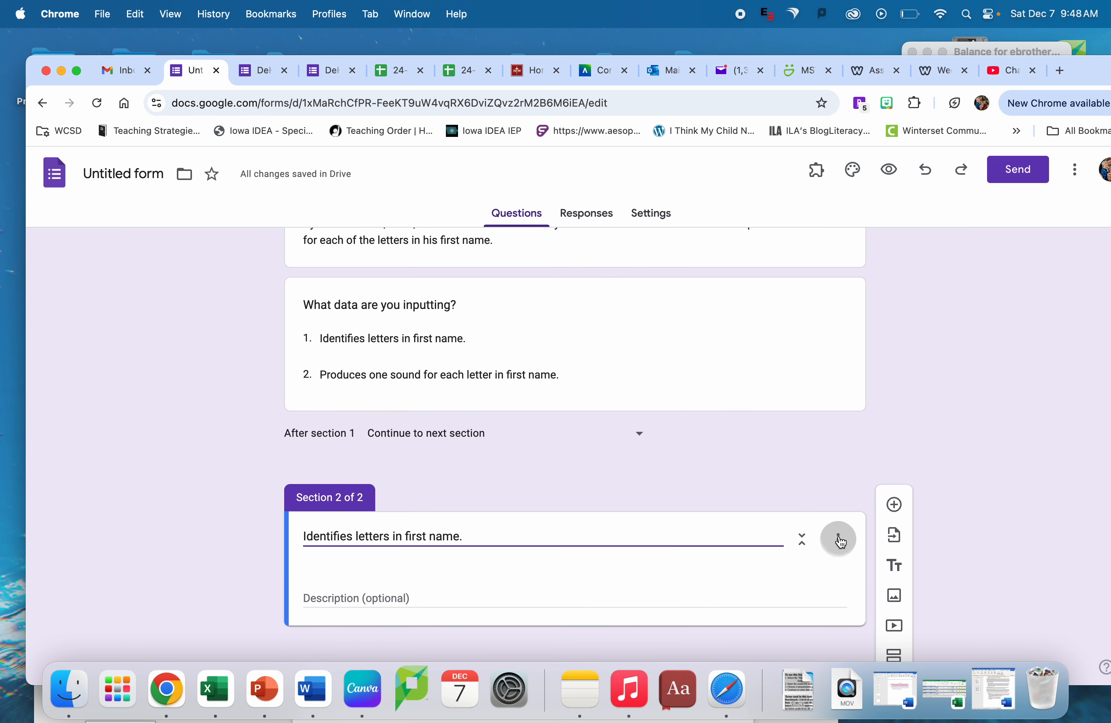
left_click(776, 571)
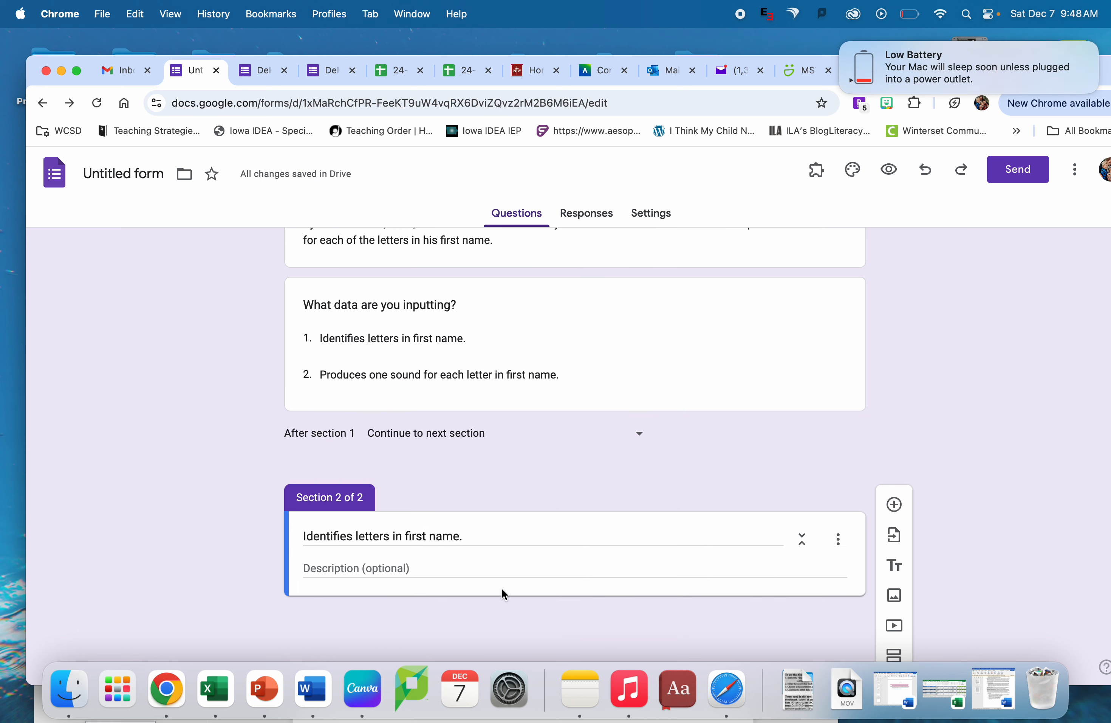
left_click(370, 566)
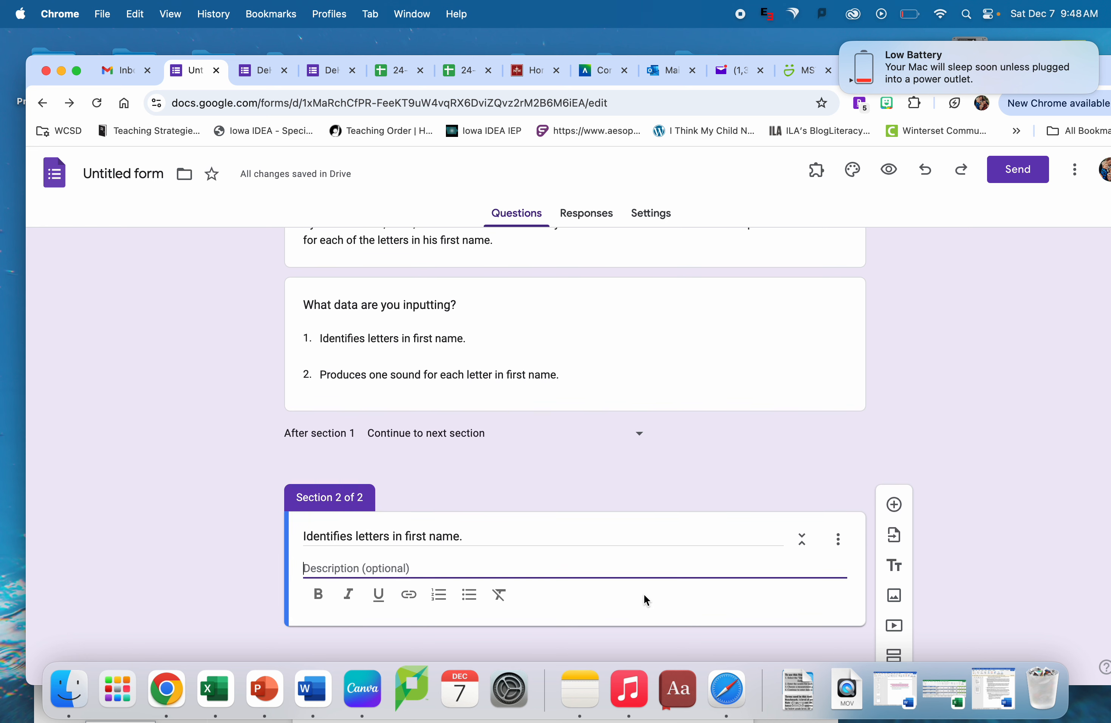
left_click(895, 505)
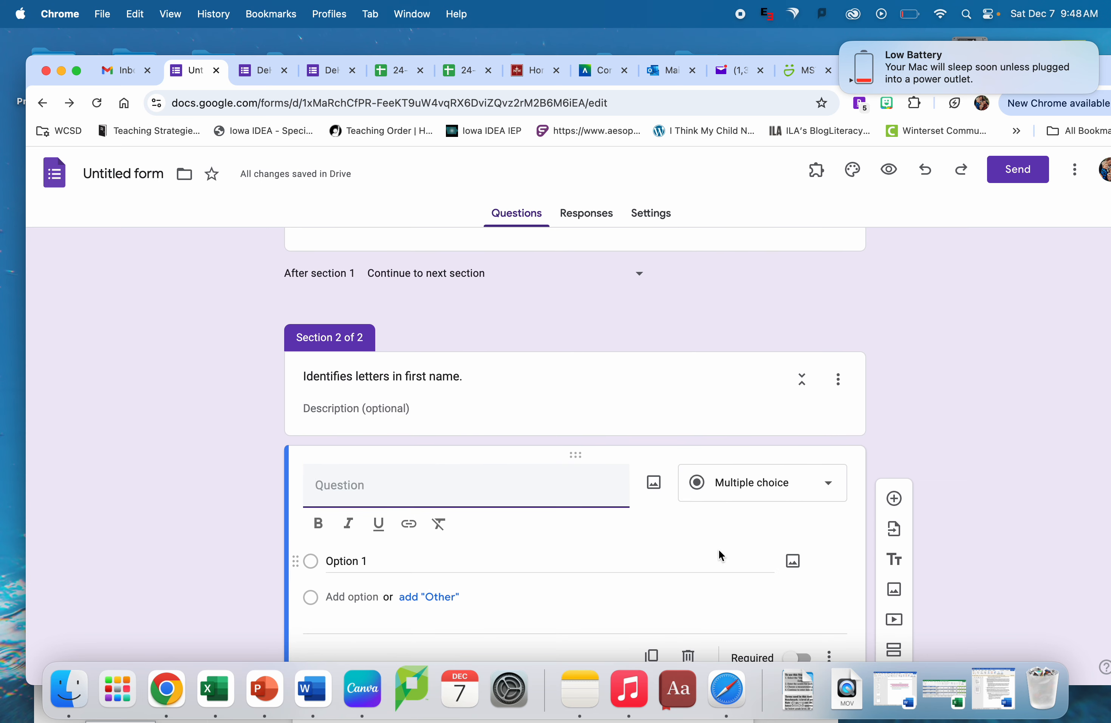
- Change the new question in the "Identifies letters in first name." section to a multiple choice grid
scroll(712, 551, "down", 2)
left_click(793, 434)
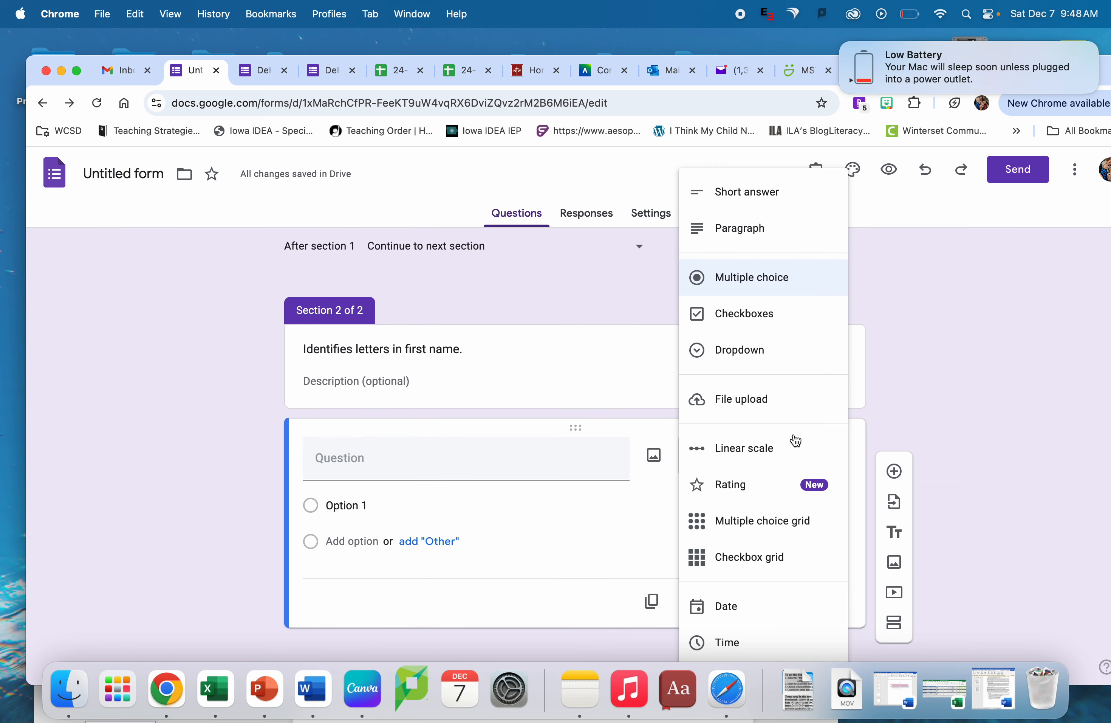
left_click(764, 528)
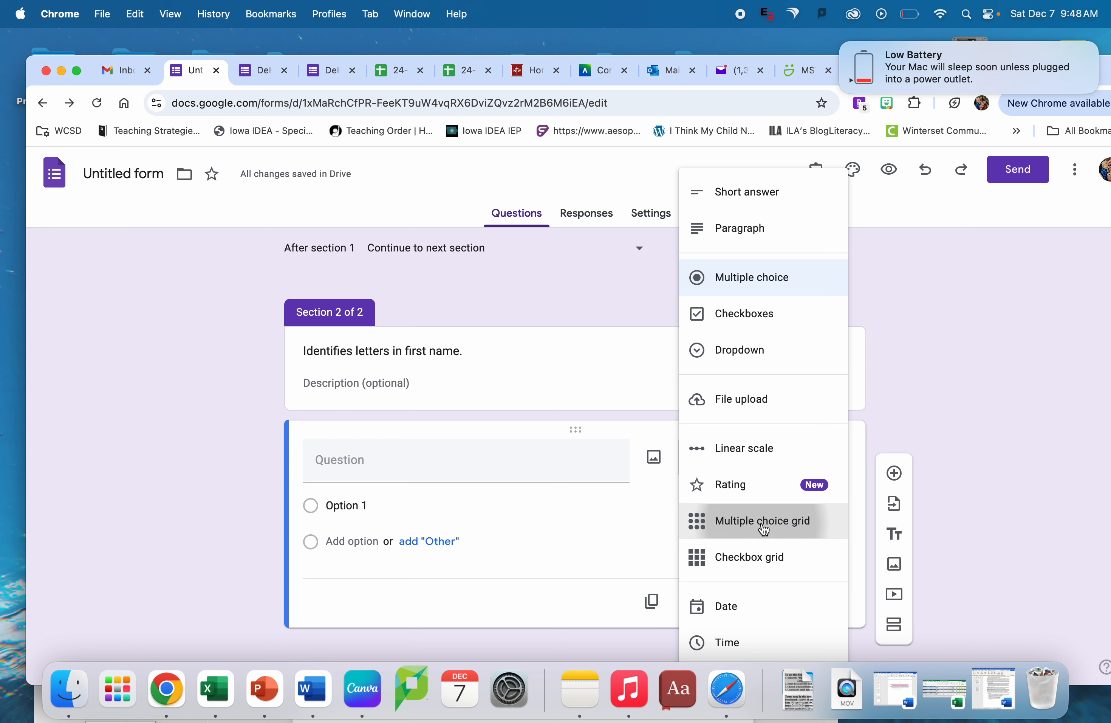
- Title the multiple choice grid question "Identifies letters"
left_click(368, 464)
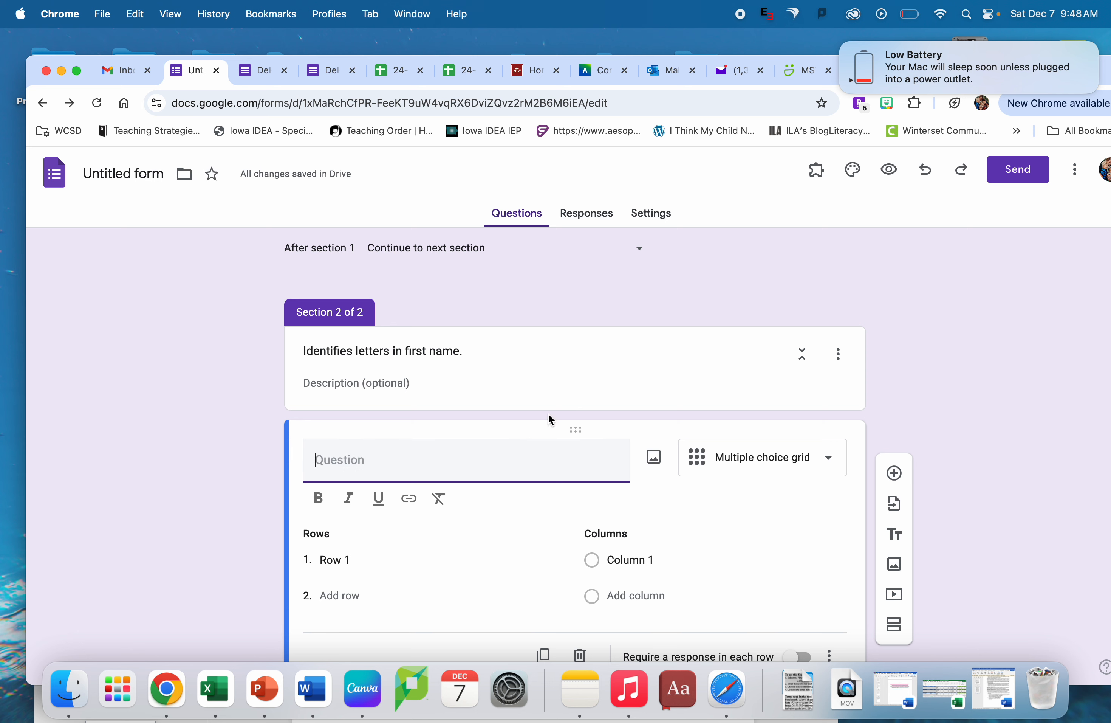
left_click(843, 351)
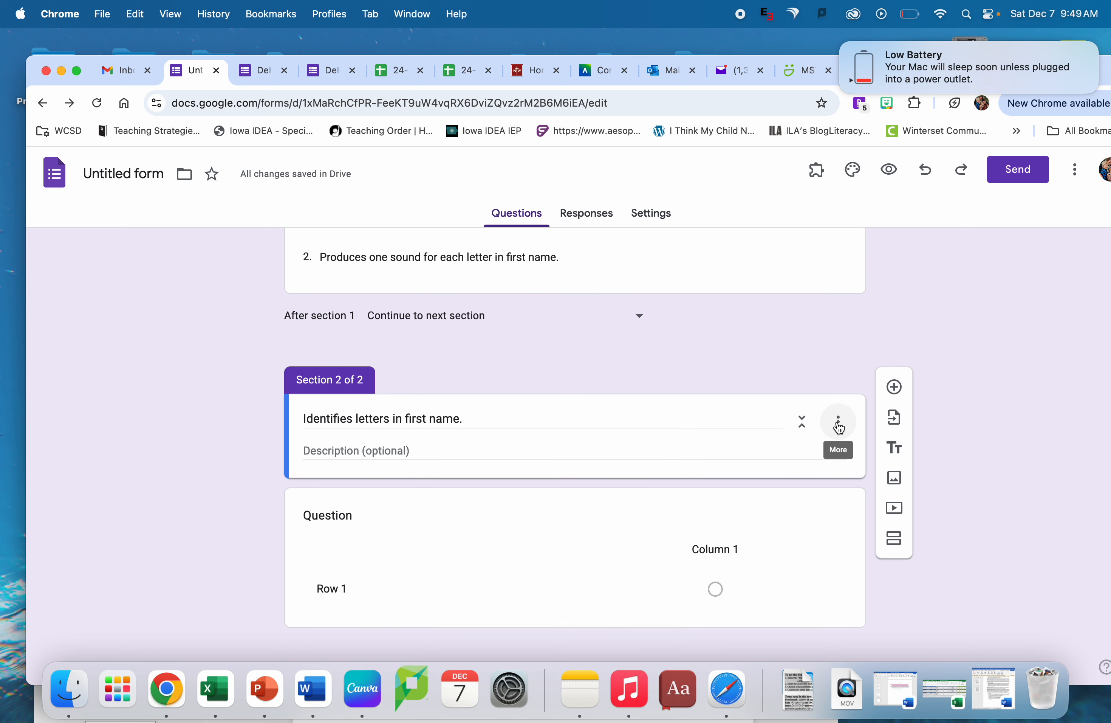
left_click(476, 538)
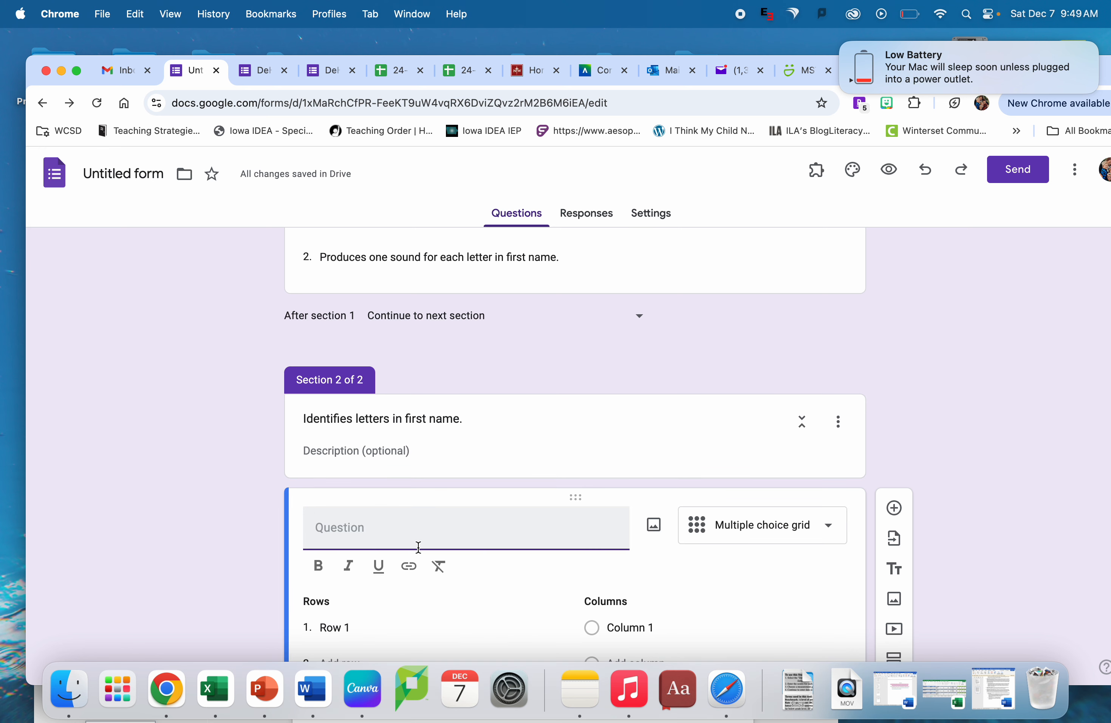
type("Identivie")
key("BackSpace")
type("ifies letters")
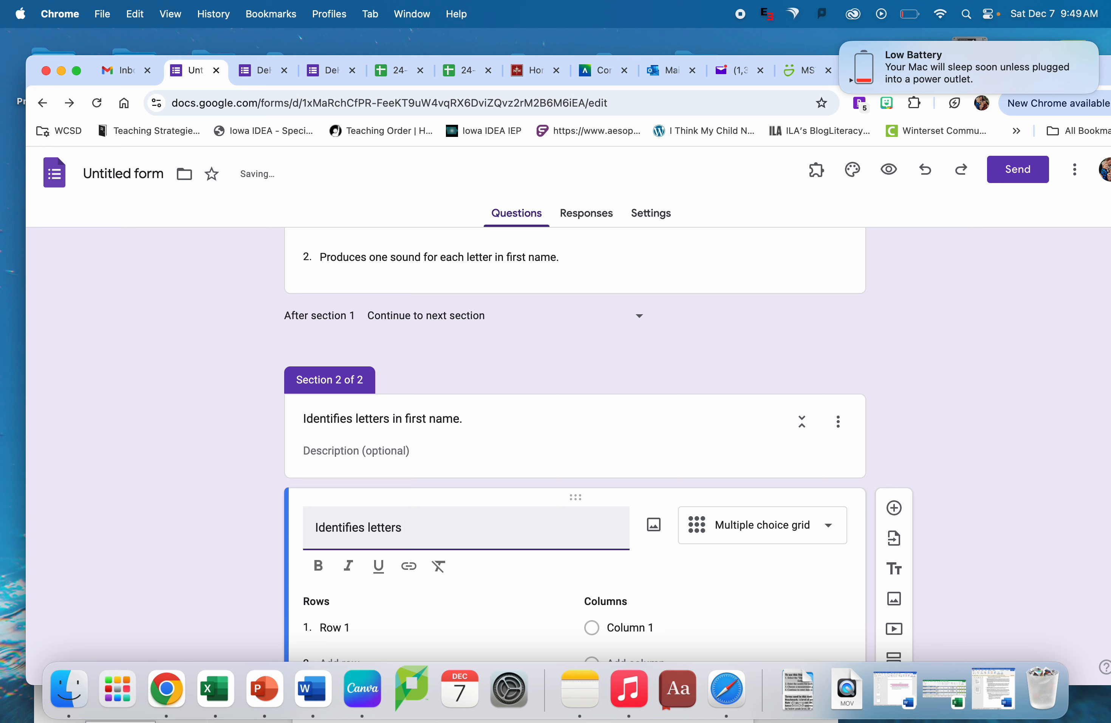
key("BackSpace")
key("BackSpace")
key("BackSpace")
key("BackSpace")
key("BackSpace")
key("BackSpace")
key("BackSpace")
key("BackSpace")
key("BackSpace")
key("BackSpace")
key("BackSpace")
key("BackSpace")
key("BackSpace")
key("BackSpace")
key("BackSpace")
key("BackSpace")
key("BackSpace")
type("Le")
key("BackSpace")
key("BackSpace")
type("I")
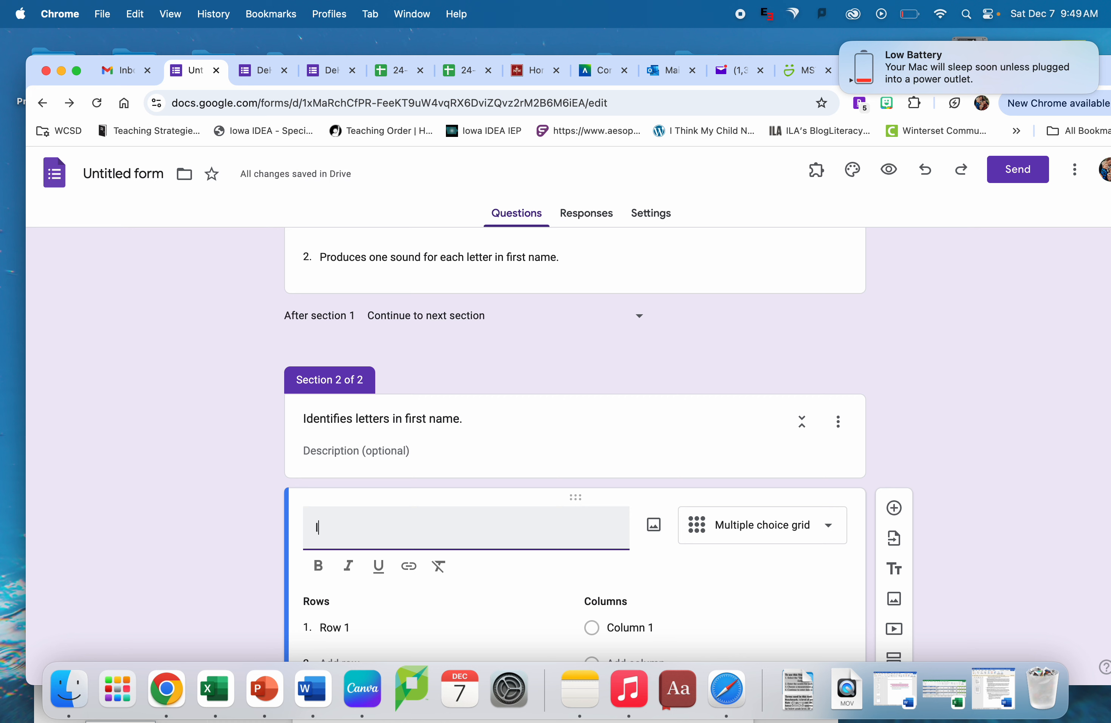
type("dentifies letters")
- Create five rows in the "Identifies letters" grid, each labelled with a different letter of the student's first name, in order
scroll(458, 484, "down", 3)
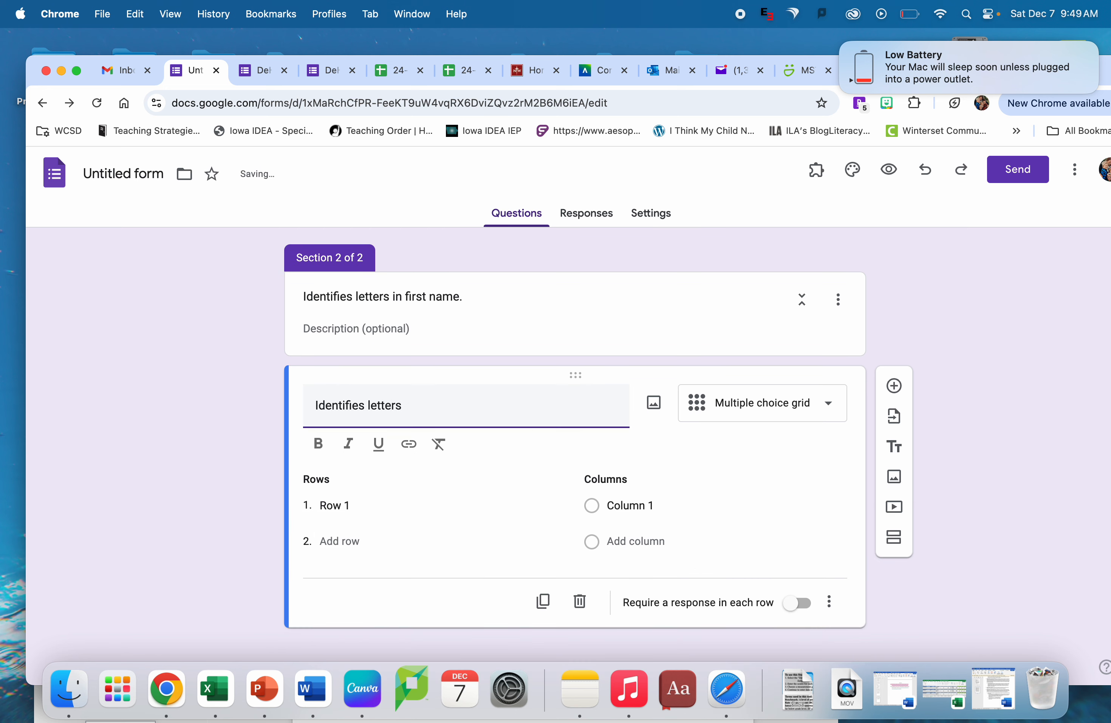
left_click(328, 503)
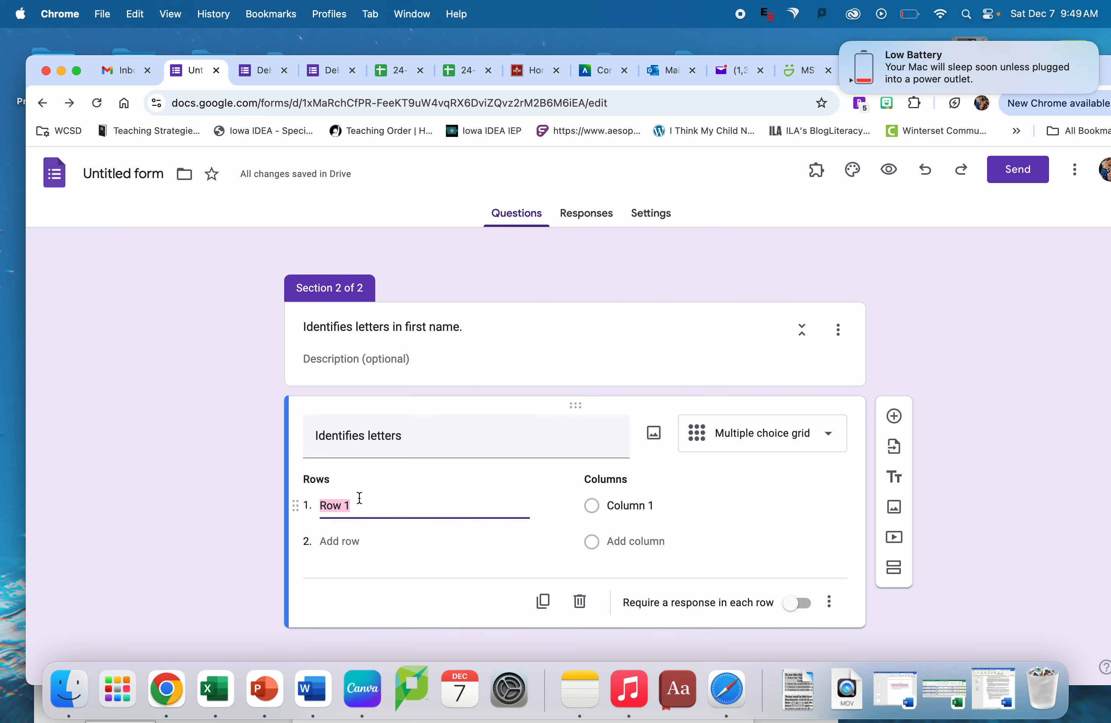
type("K")
left_click(340, 540)
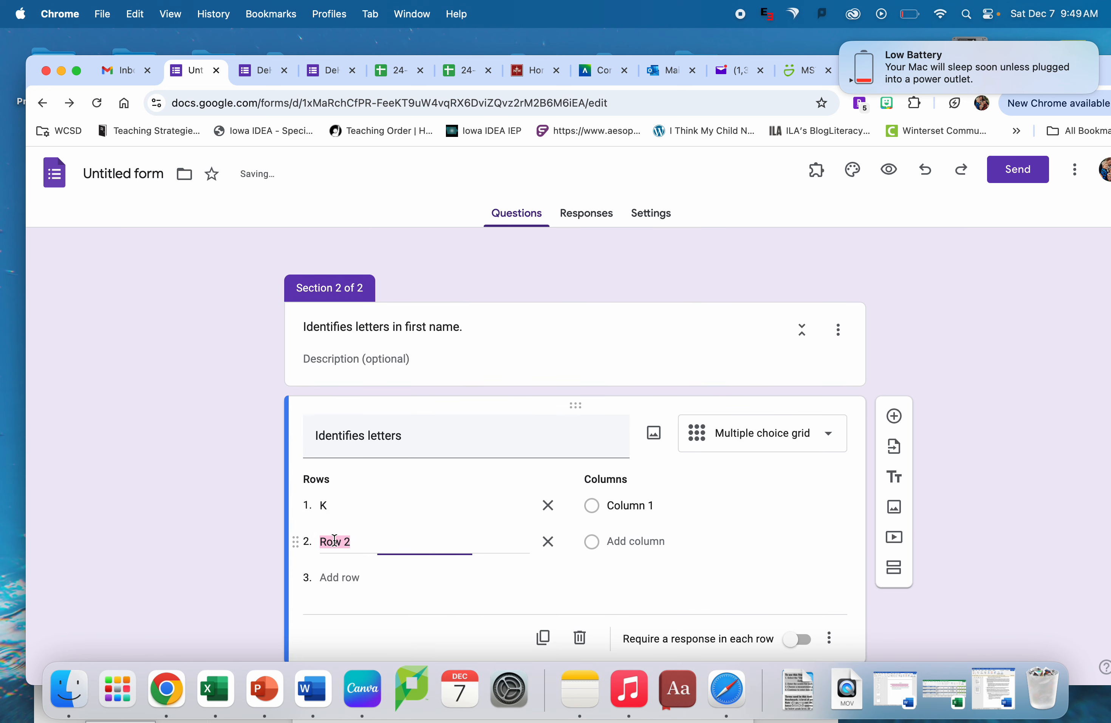
type("n")
left_click(339, 578)
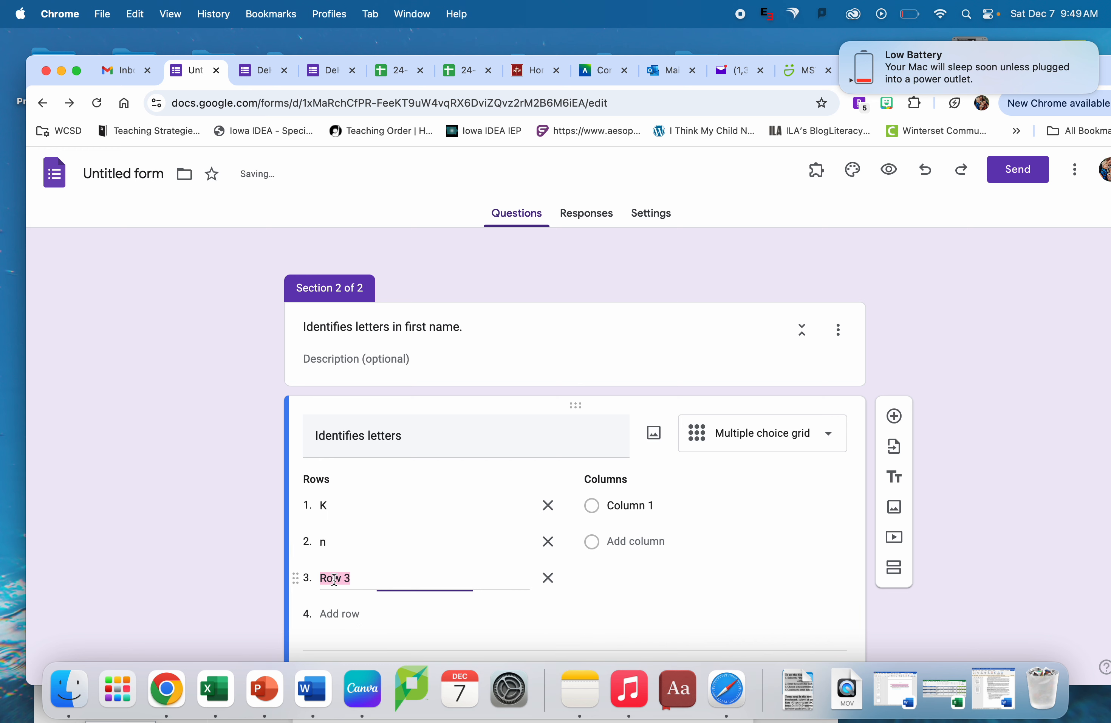
type("o")
left_click(332, 613)
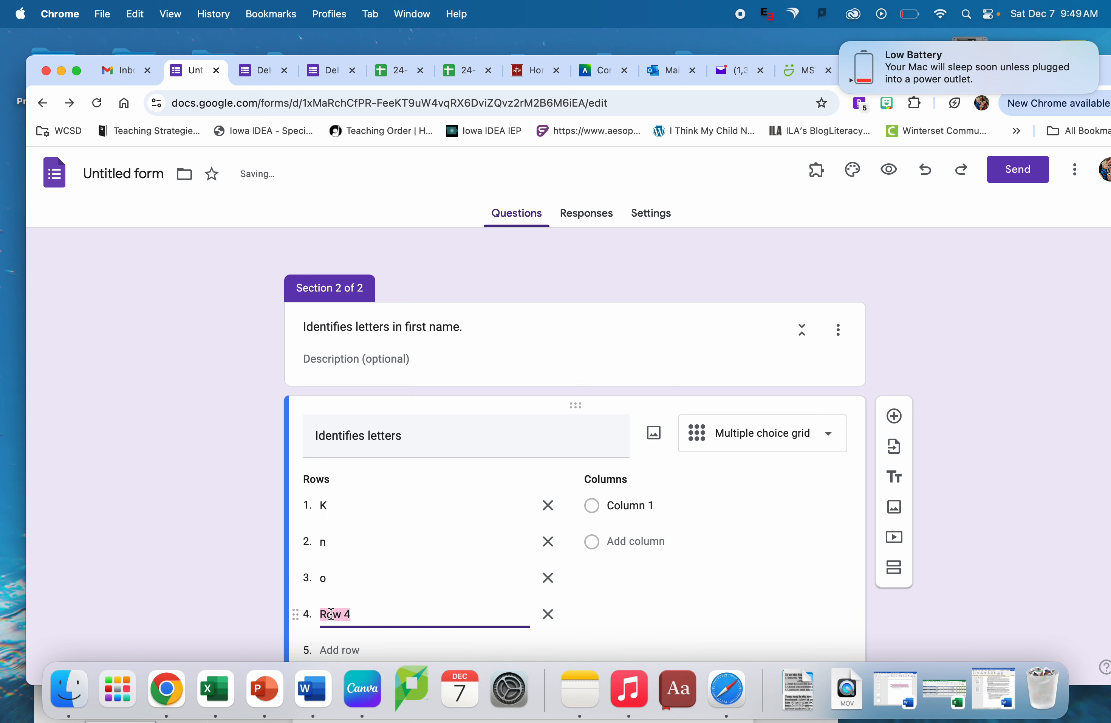
type("x")
left_click(339, 564)
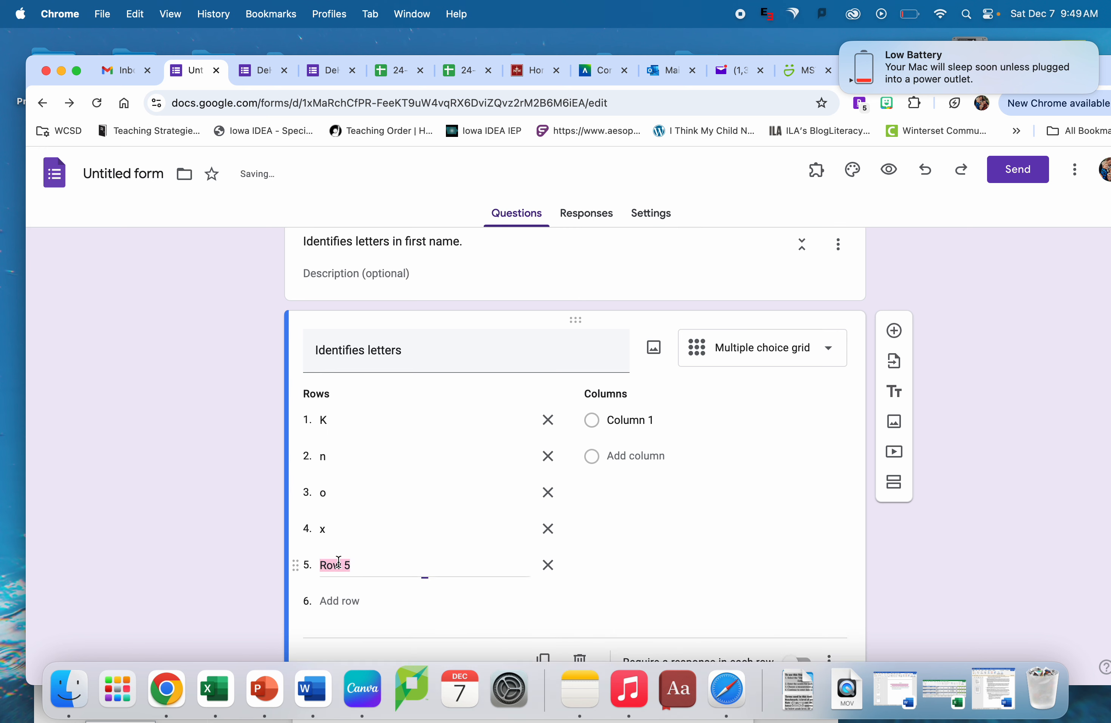
type("t")
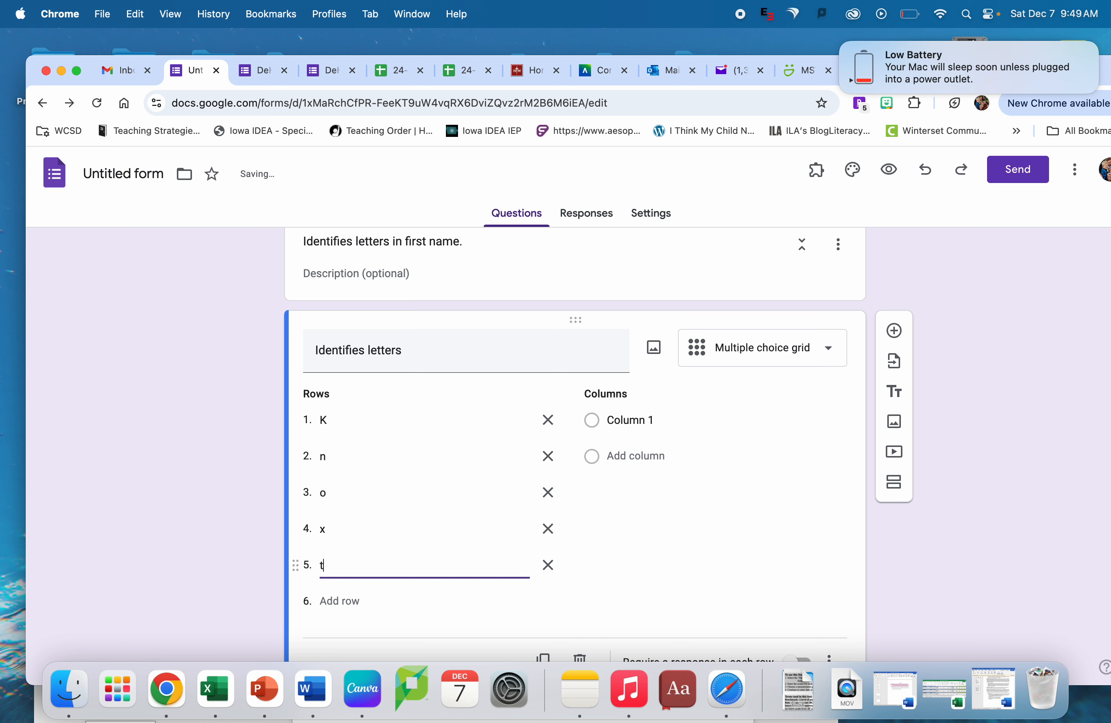
left_click(338, 601)
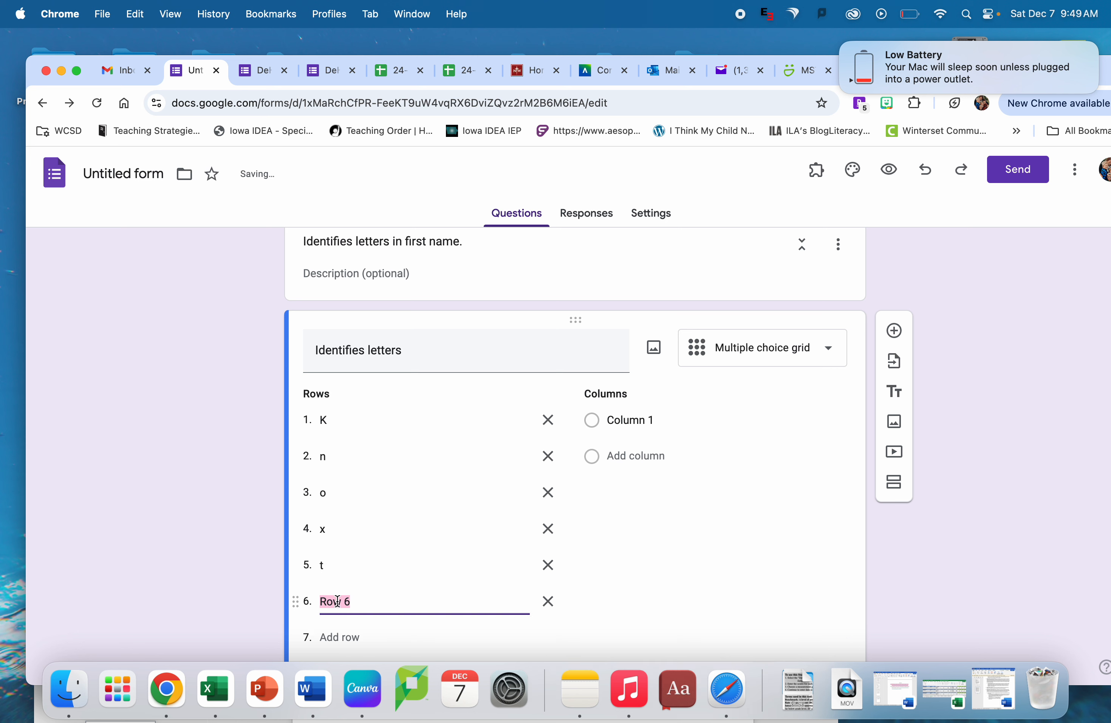
type("o")
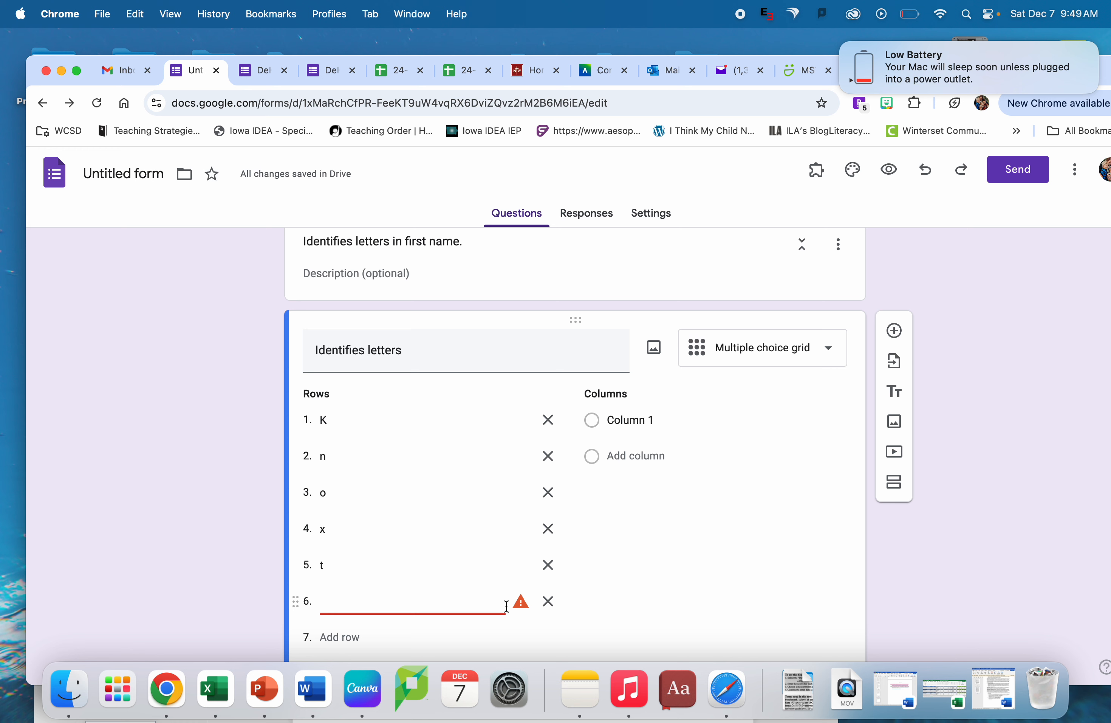
left_click(548, 602)
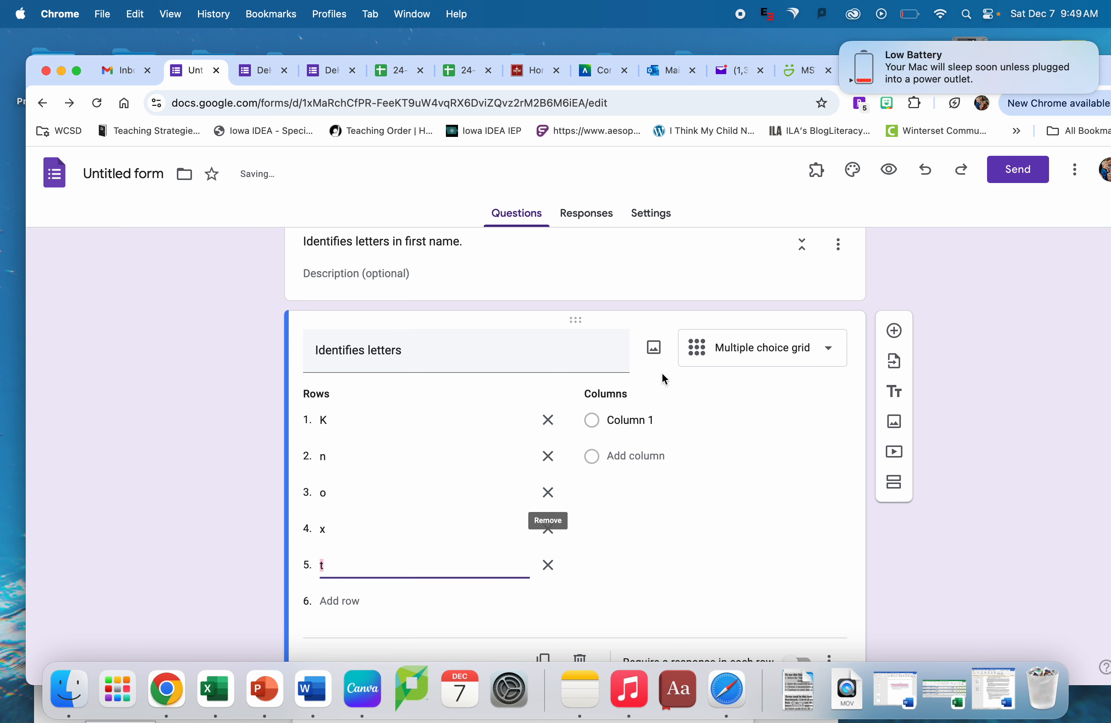
- Label the two columns of the "Identifies letters" grid "Yes" and "No"
left_click(631, 421)
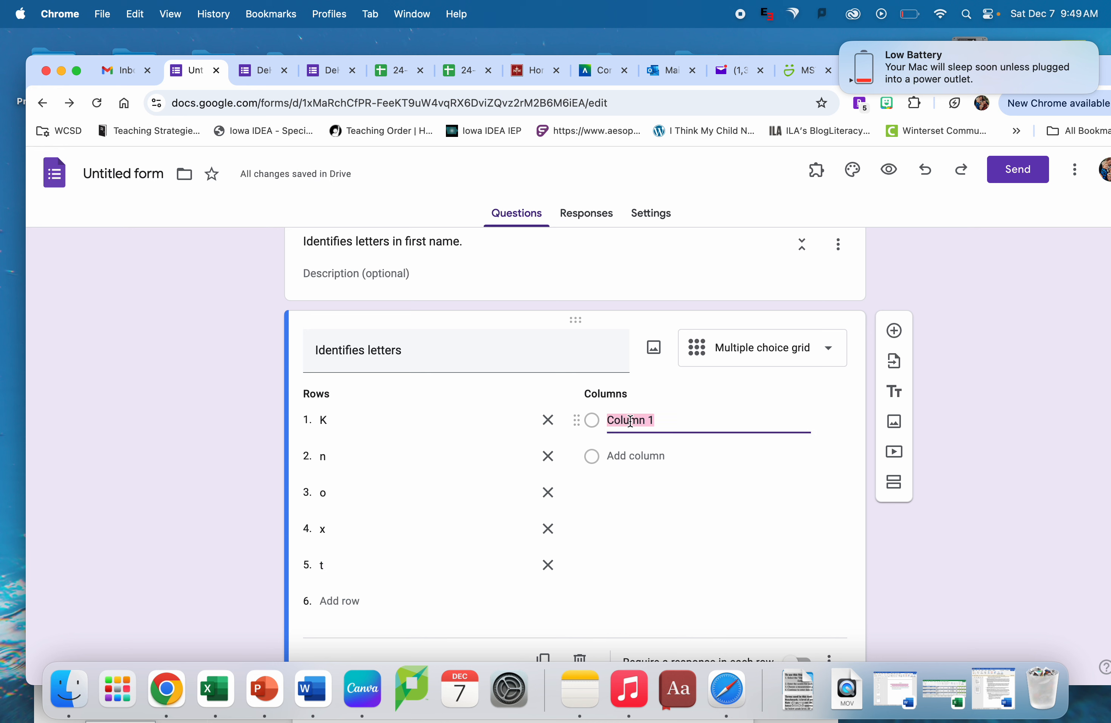
type("Yes")
left_click(663, 451)
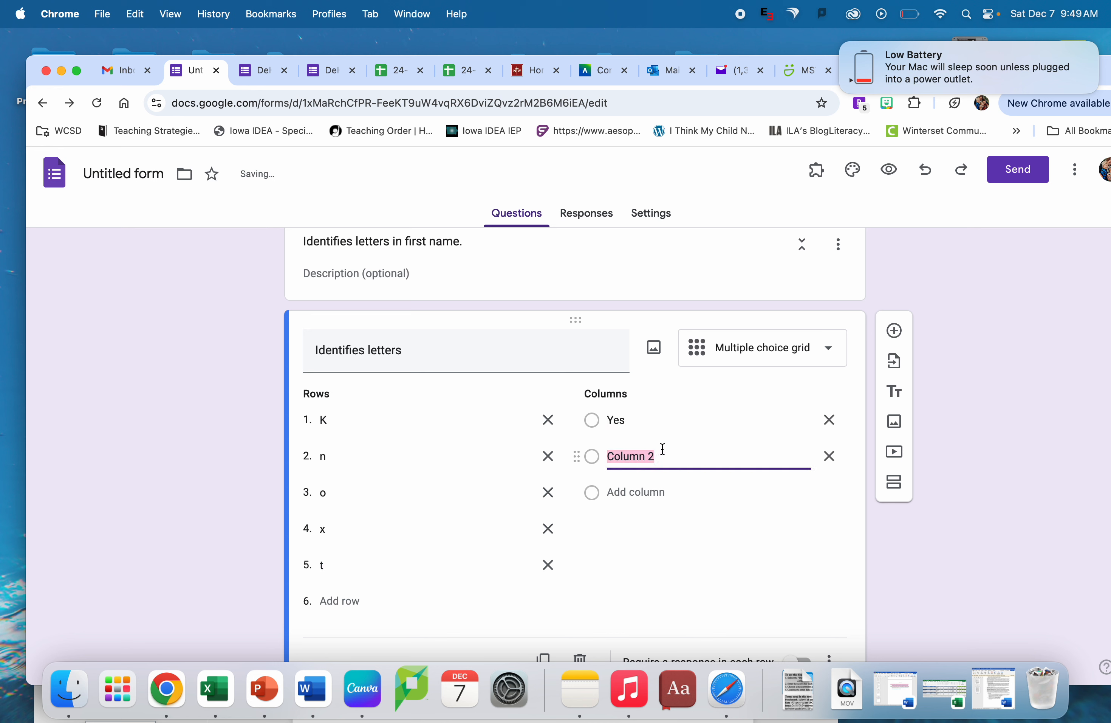
type("No")
- Add a third section after the letter grid and title it "Produces sound for each letter"
scroll(696, 497, "down", 2)
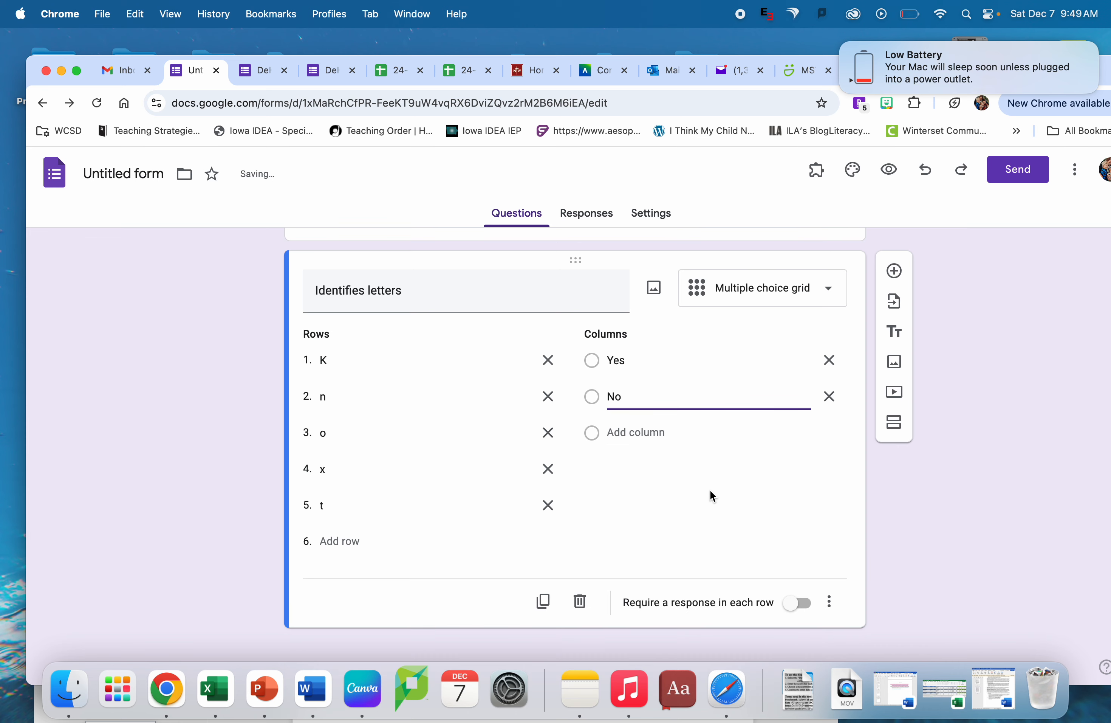
left_click(894, 427)
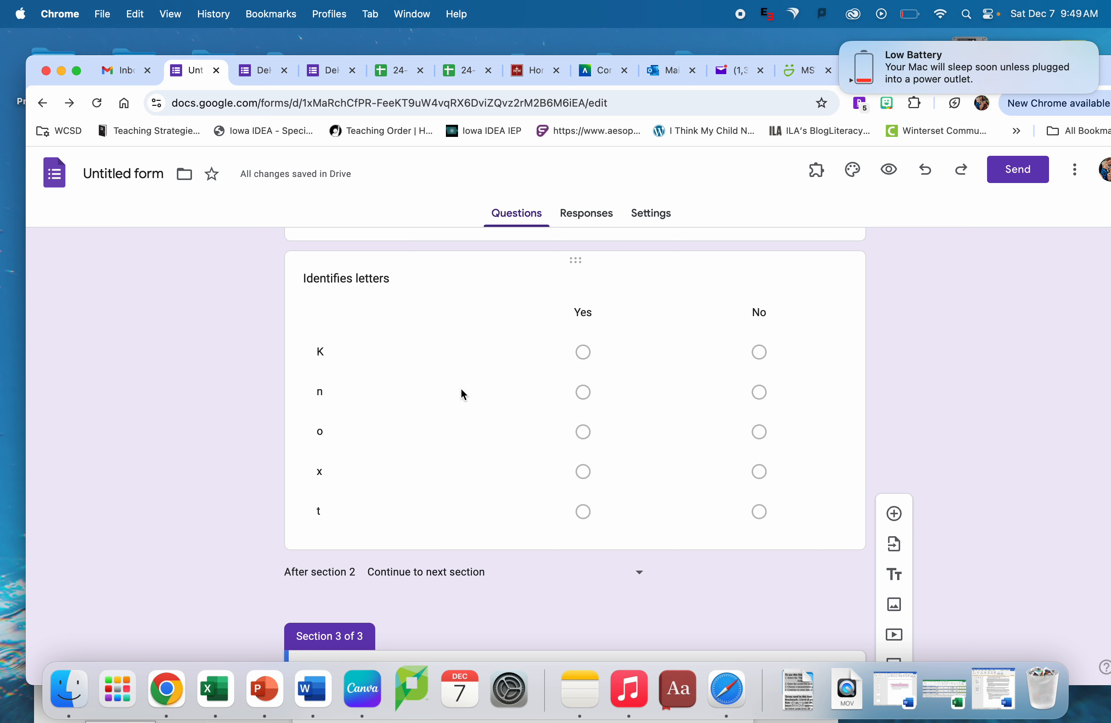
scroll(613, 428, "down", 3)
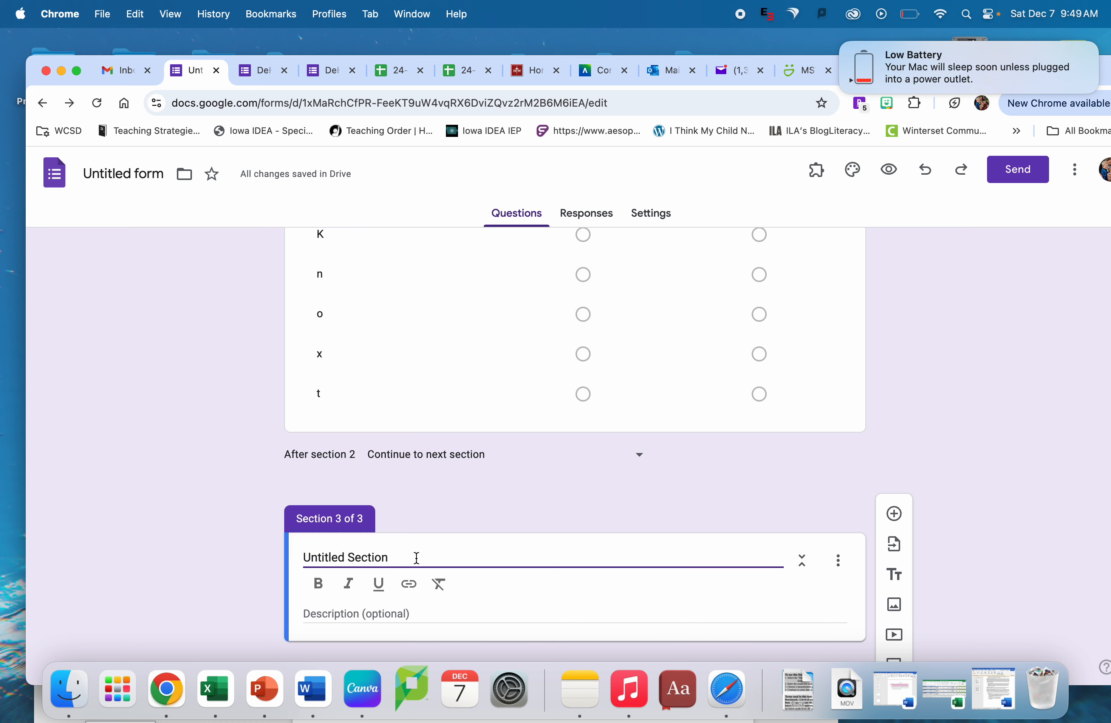
triple_click(416, 558)
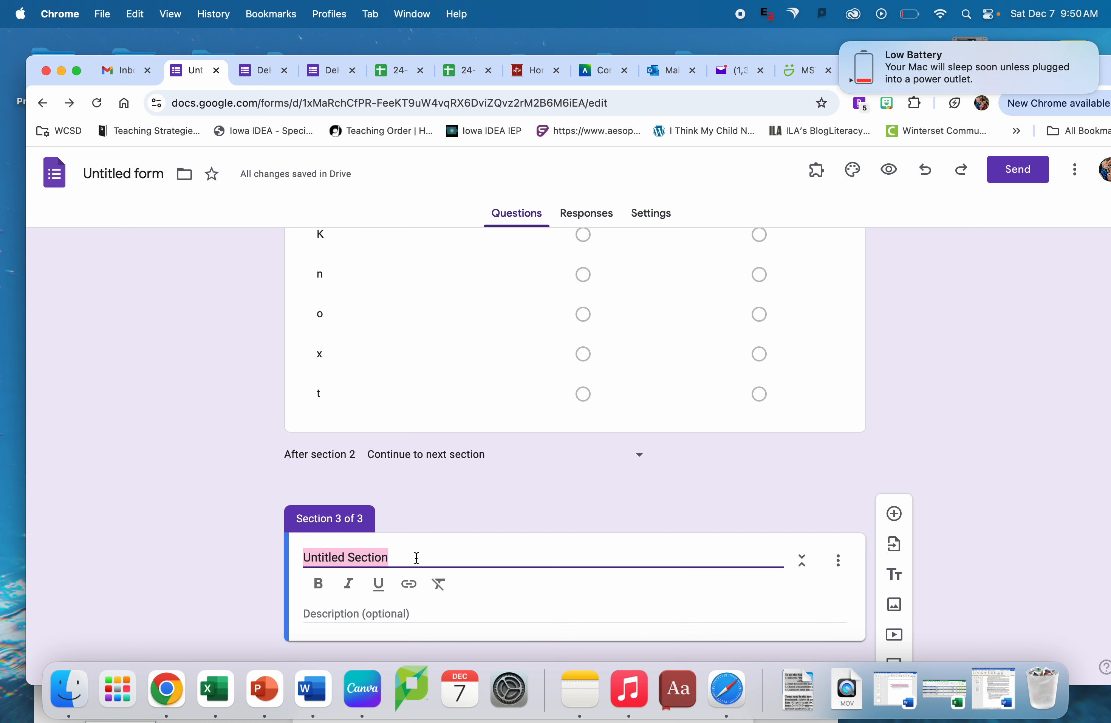
type("Produ")
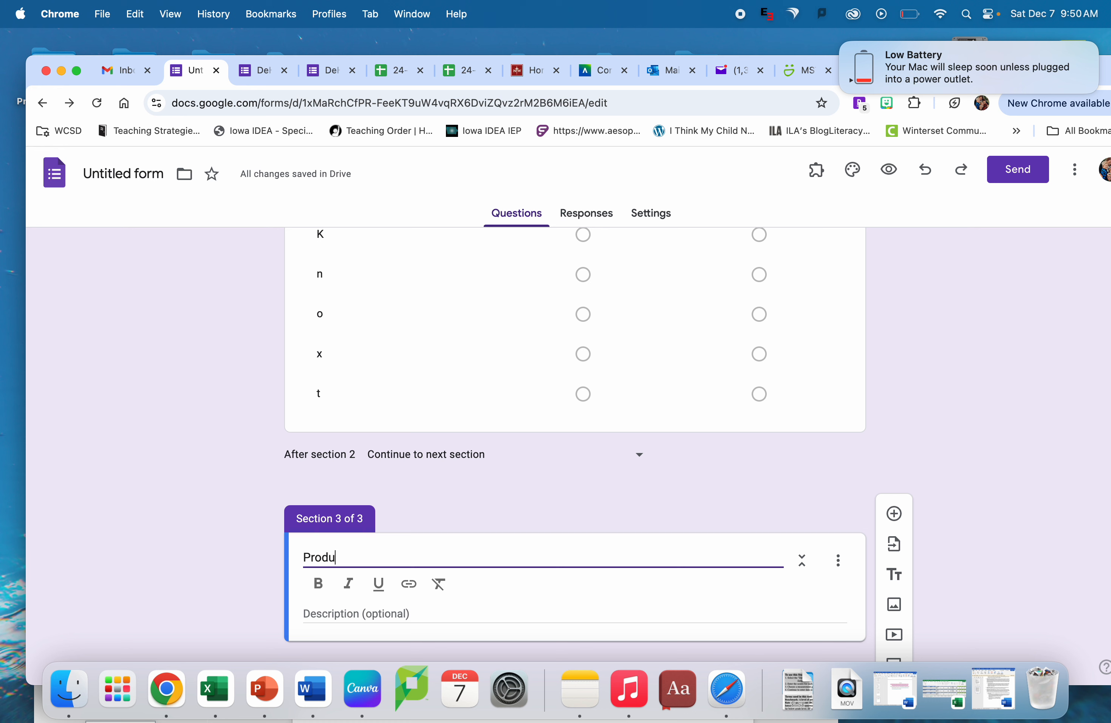
type("ces Sounds for")
key("BackSpace")
key("BackSpace")
key("BackSpace")
key("BackSpace")
key("BackSpace")
type("sounds for e")
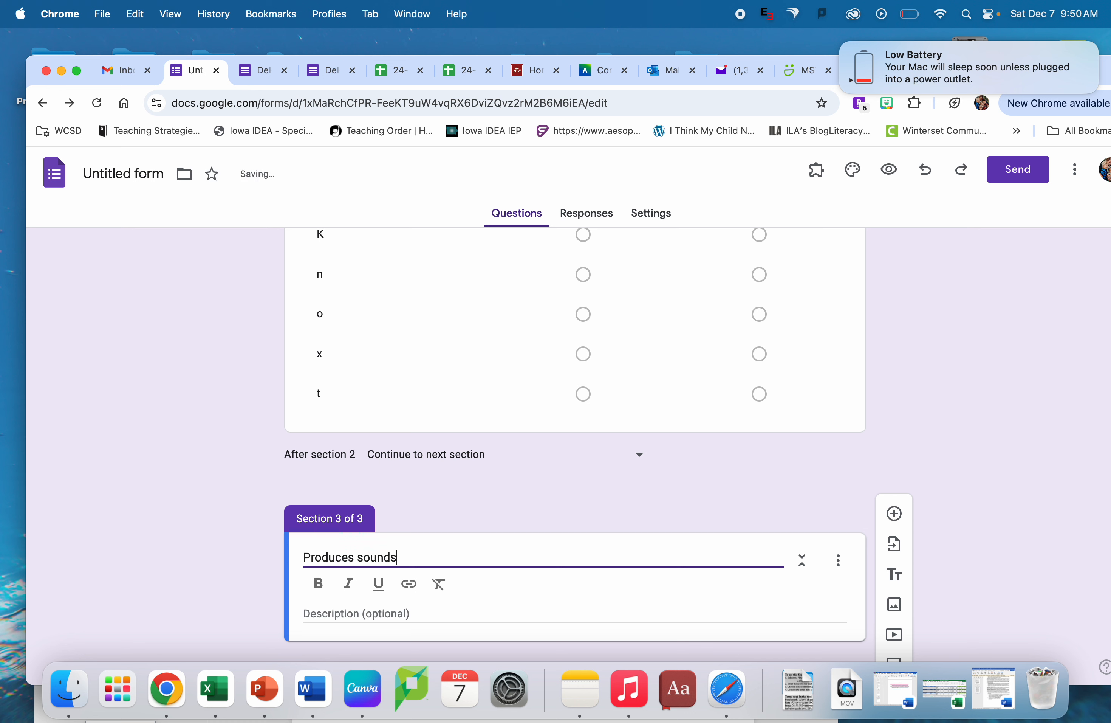
type("for each el")
- Add a multiple choice grid question to the "Produces sound for each letter" section
scroll(822, 489, "down", 1)
left_click(894, 514)
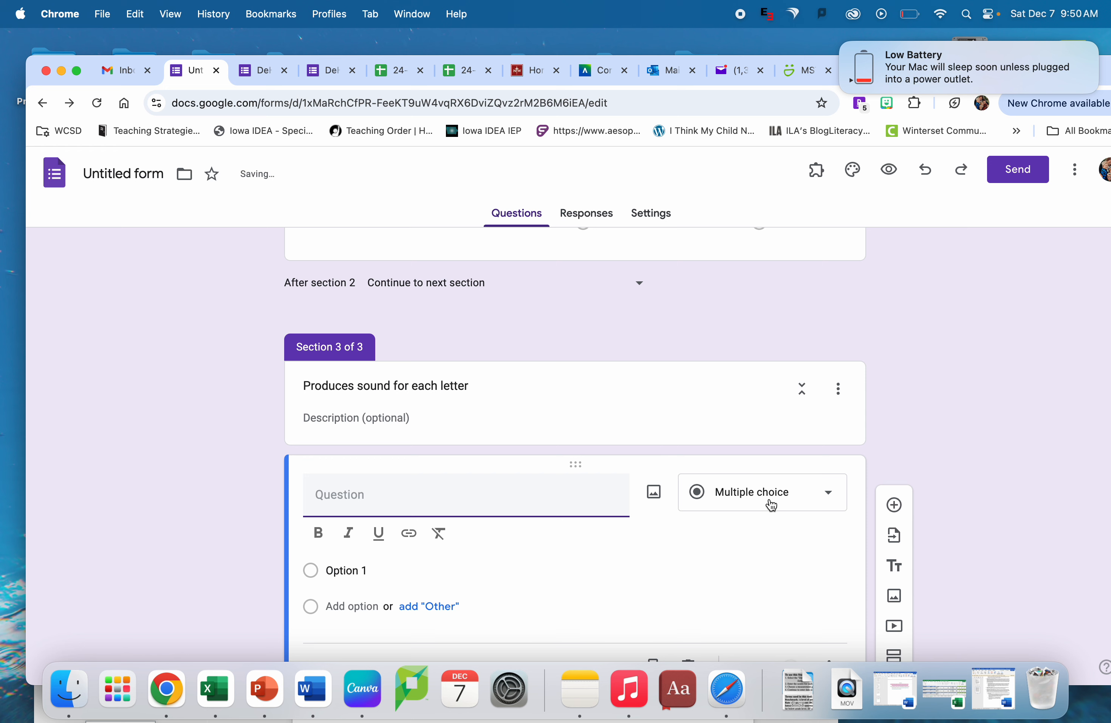
left_click(771, 497)
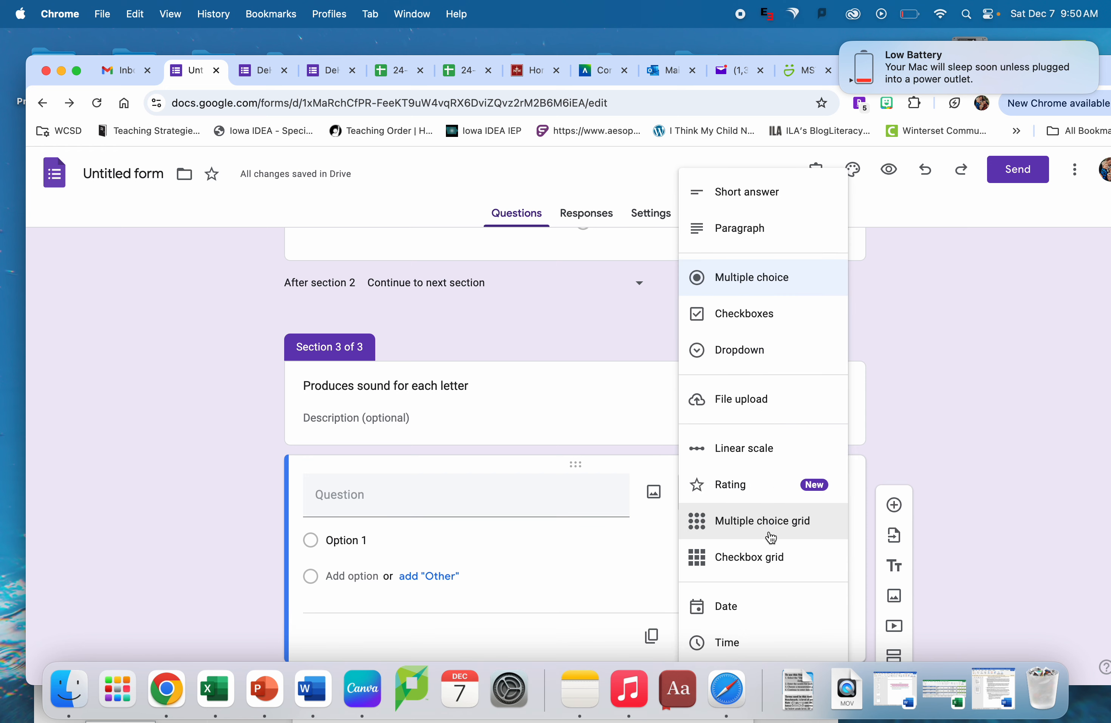
left_click(771, 521)
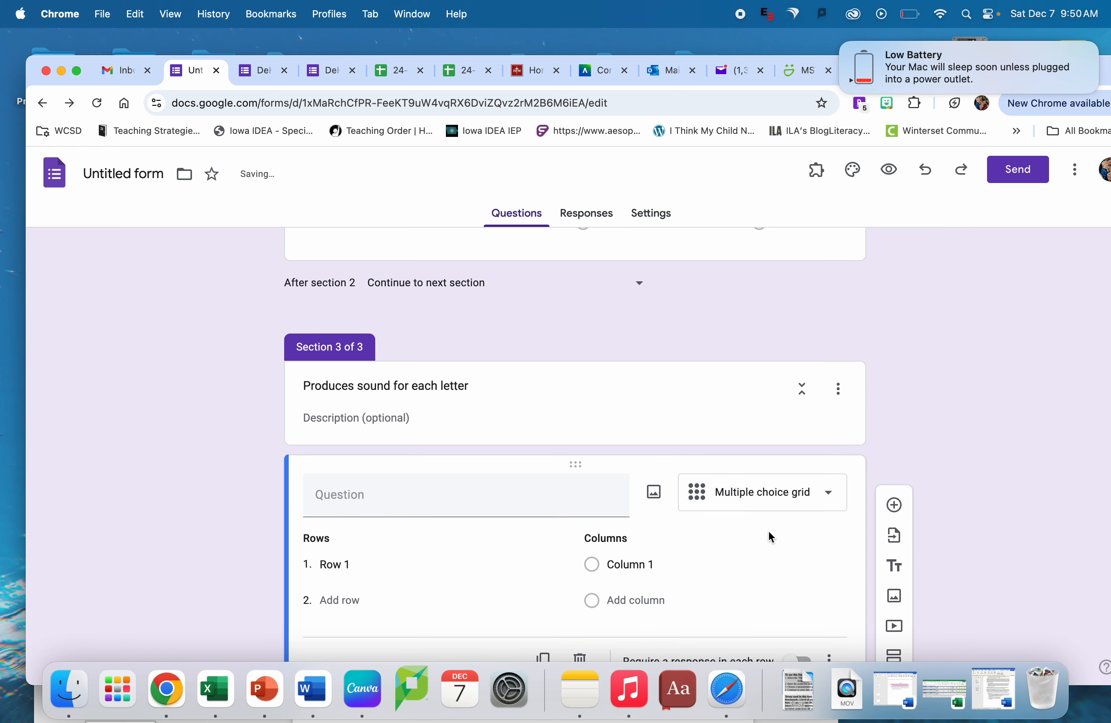
- Create five rows in the section 3 grid using the same letters of the student's first name as in the "Identifies letters" grid
left_click(336, 513)
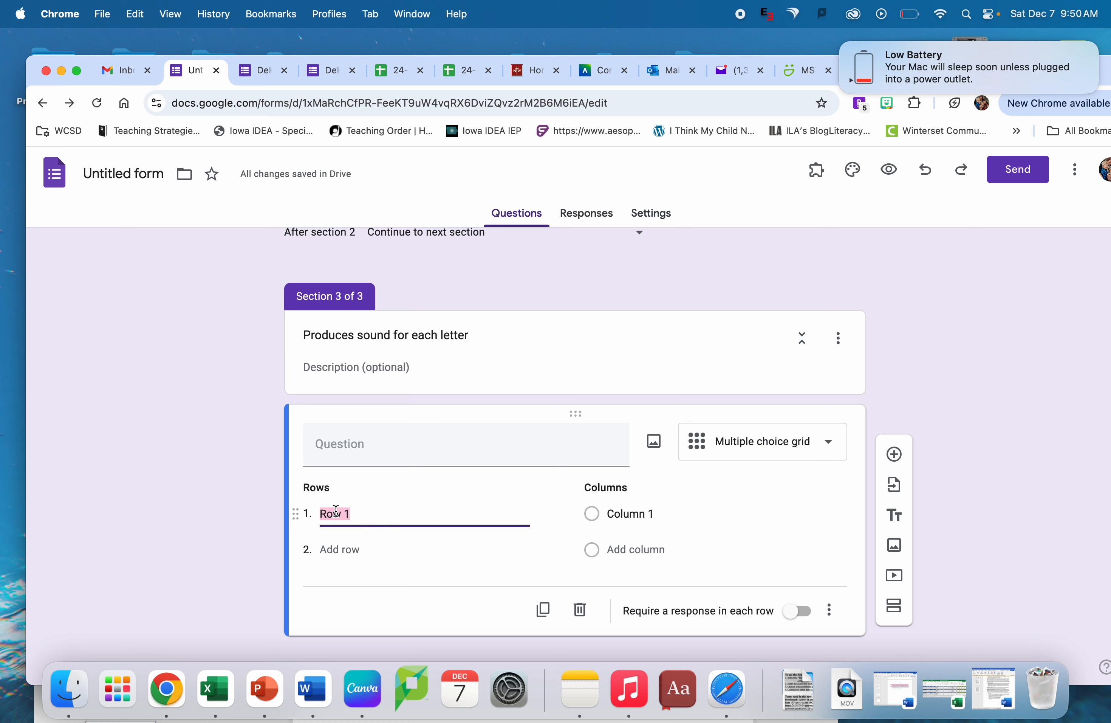
type("k")
left_click(333, 549)
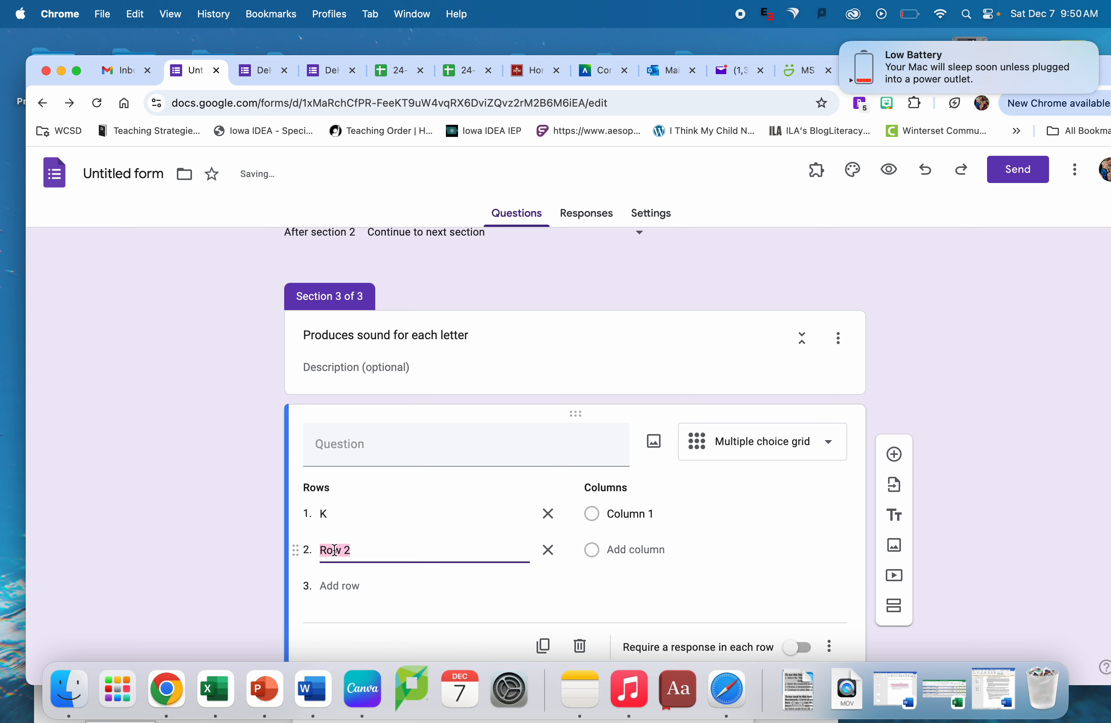
type("n")
left_click(338, 584)
type("o")
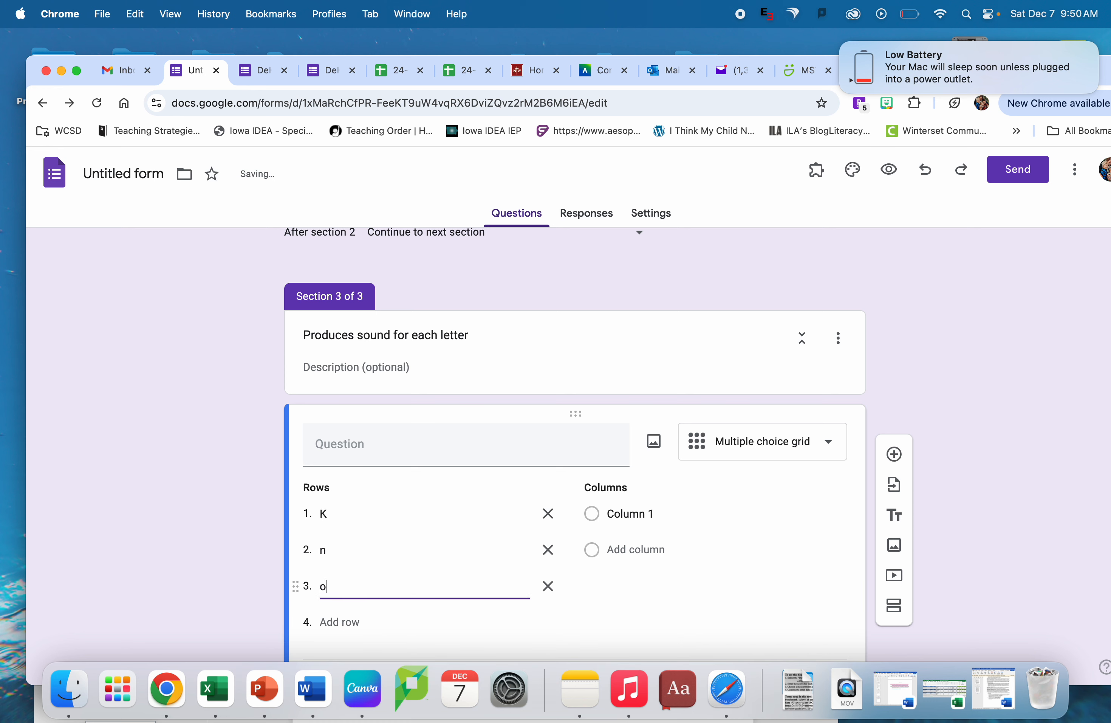
left_click(339, 622)
type("x")
scroll(338, 626, "down", 2)
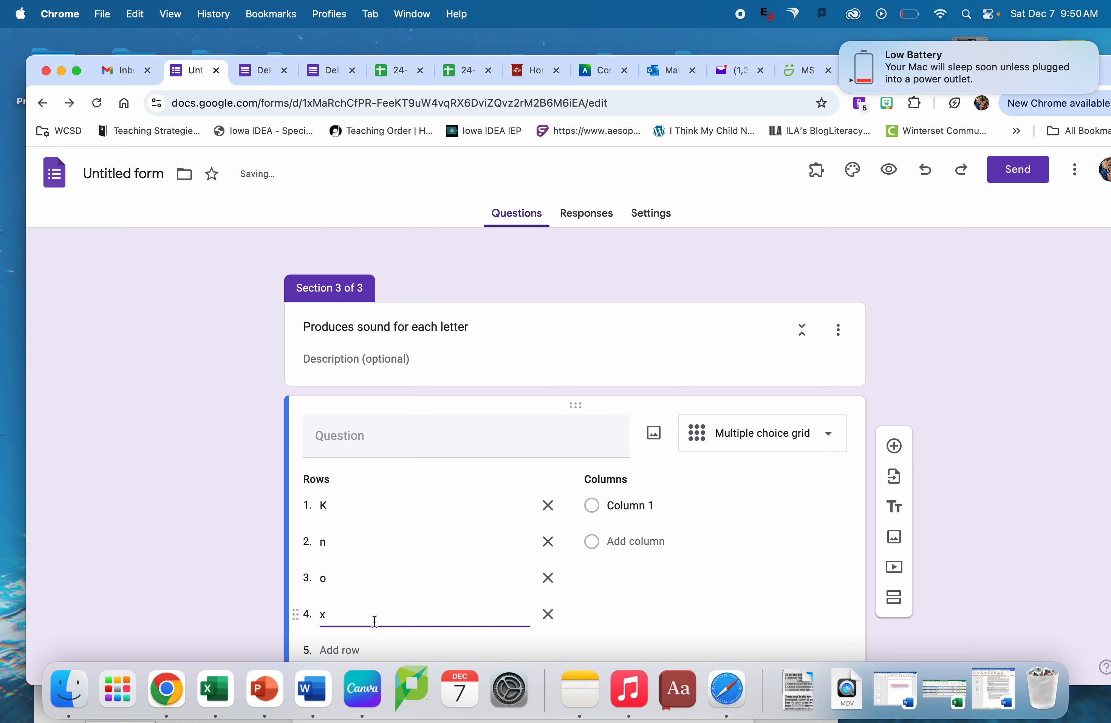
left_click(345, 606)
type("t")
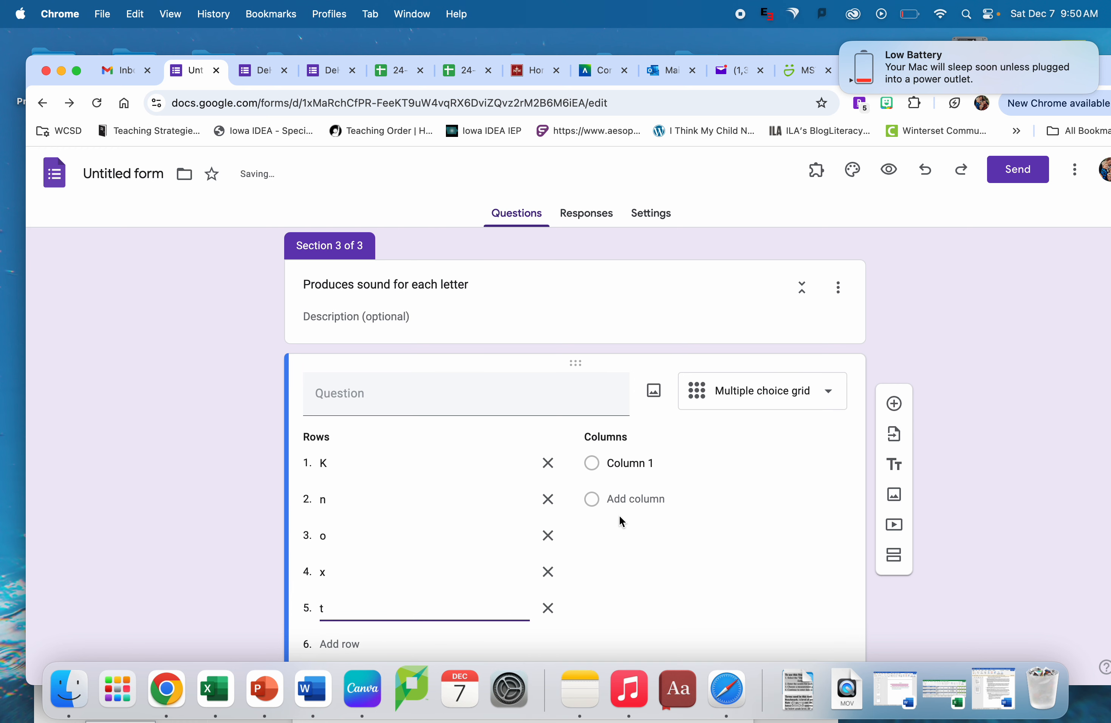
- Label the two columns of the section 3 grid "Yes" and "No"
left_click(593, 459)
left_click(621, 461)
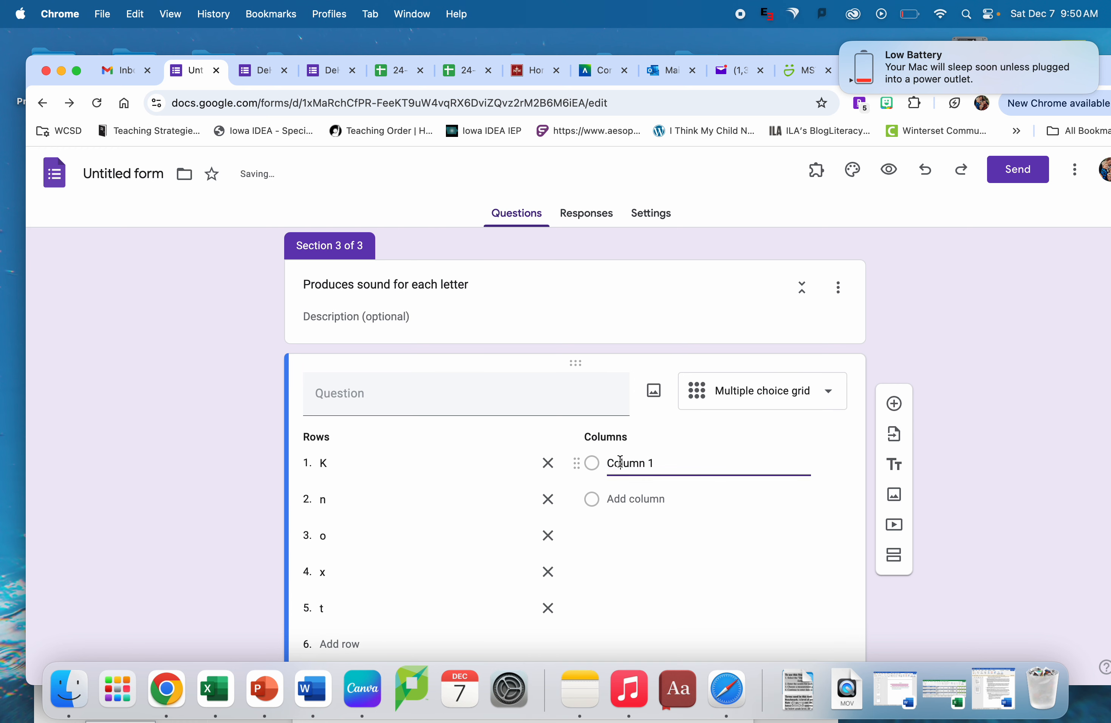
double_click(620, 462)
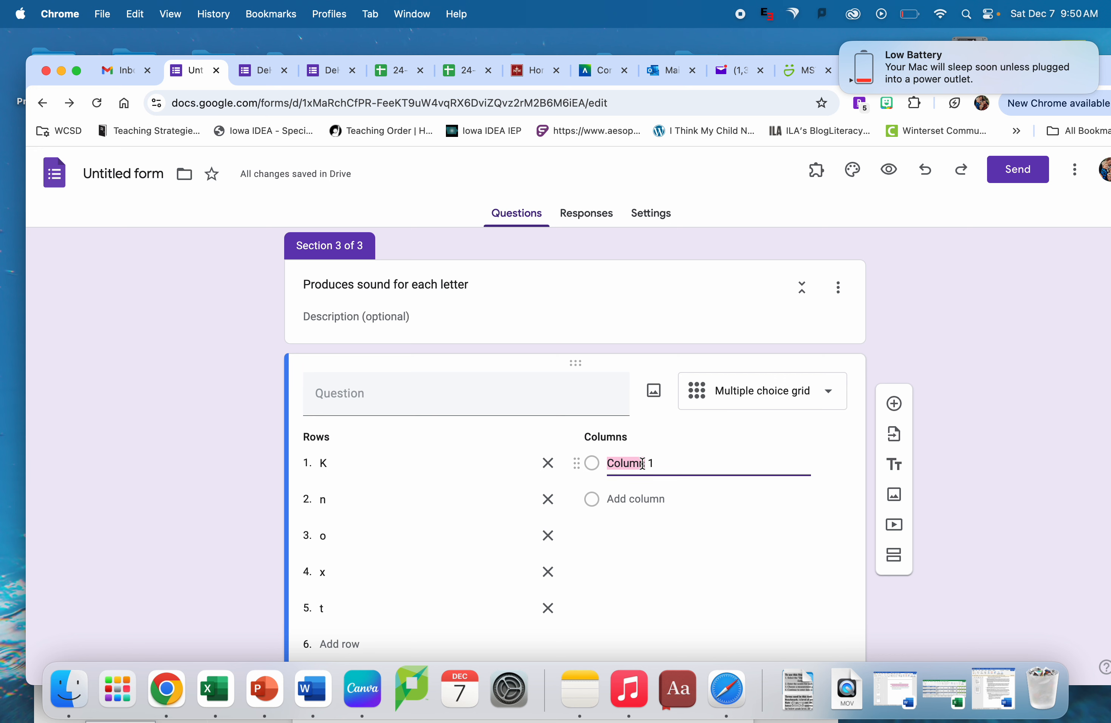
triple_click(620, 463)
type("Yes")
left_click(662, 497)
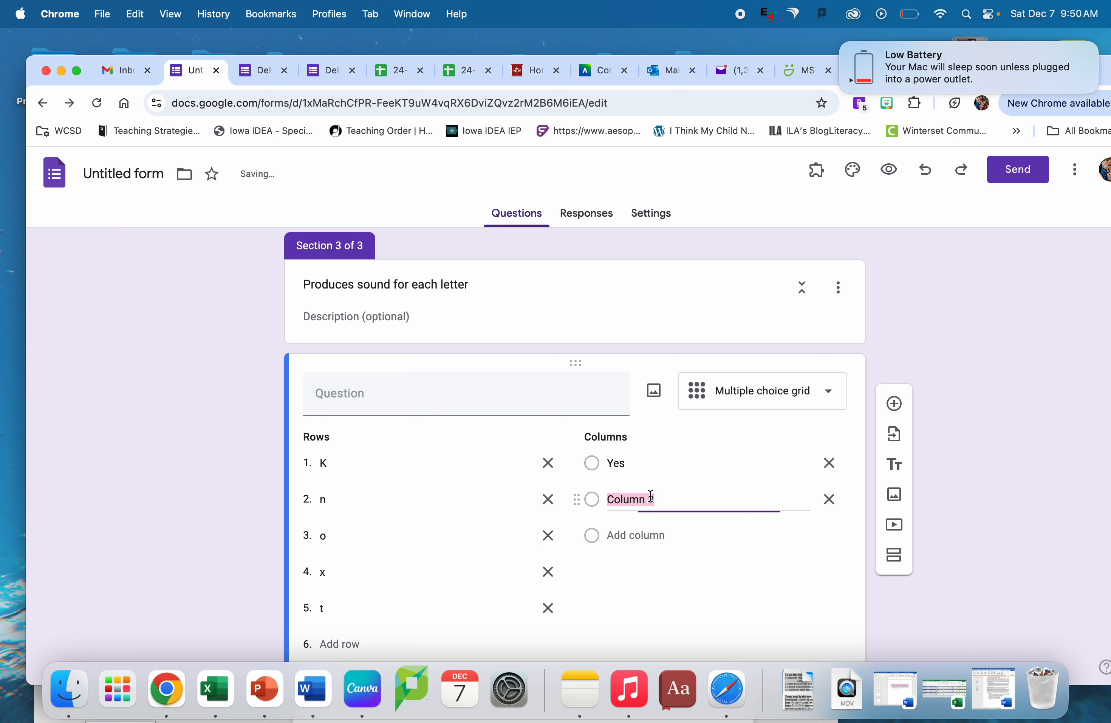
type("No")
- Enter "Produces sound for each letter" as the question text of the section 3 grid
scroll(575, 422, "down", 2)
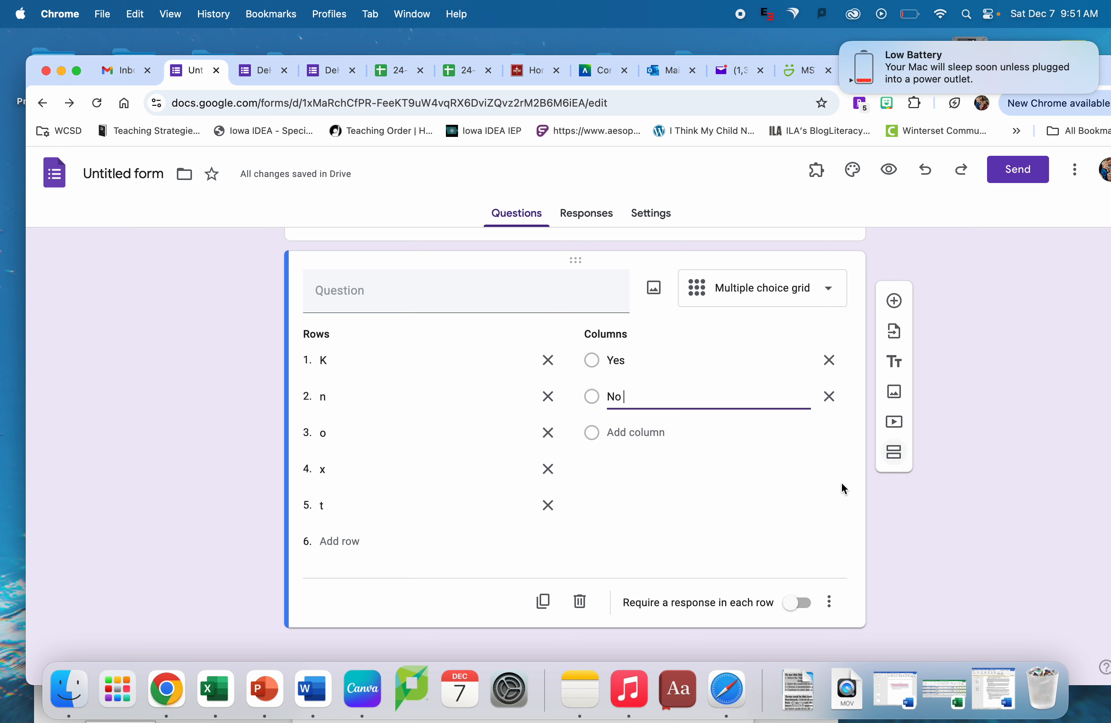
scroll(816, 523, "up", 15)
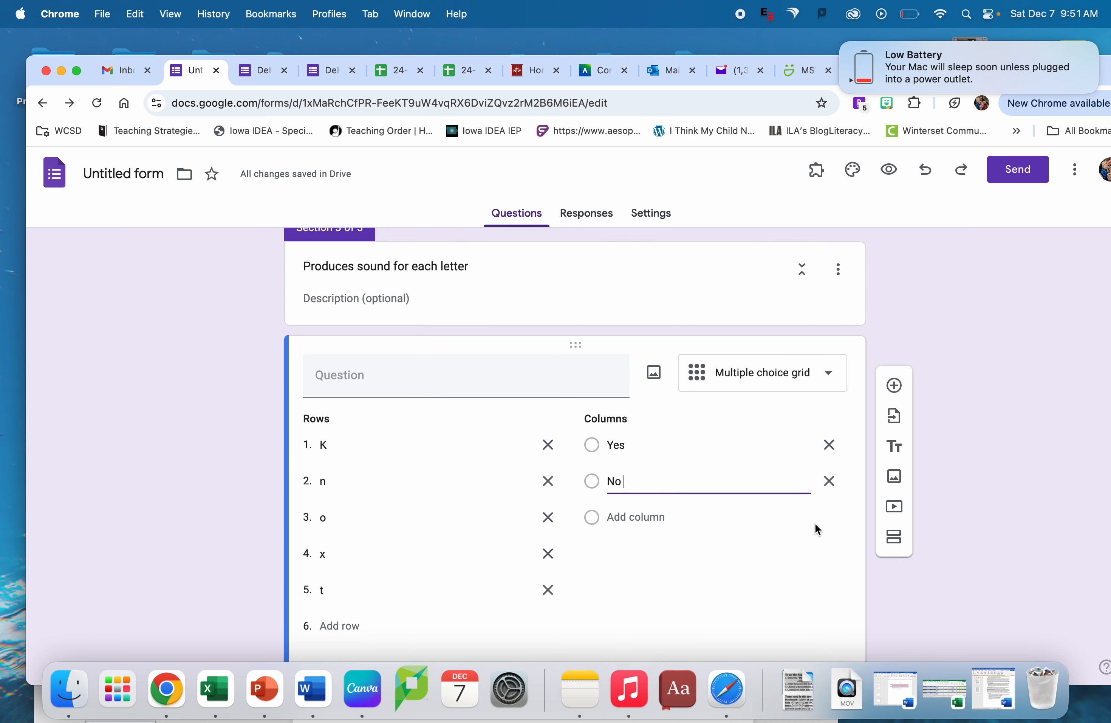
scroll(815, 524, "down", 15)
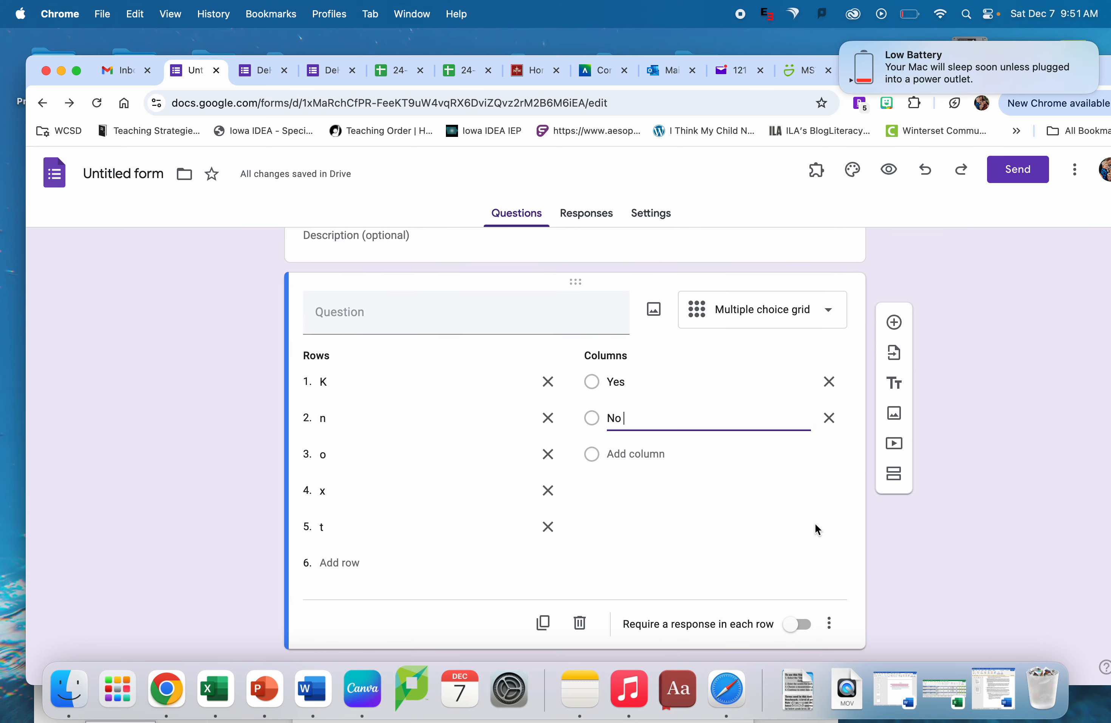
scroll(641, 475, "up", 3)
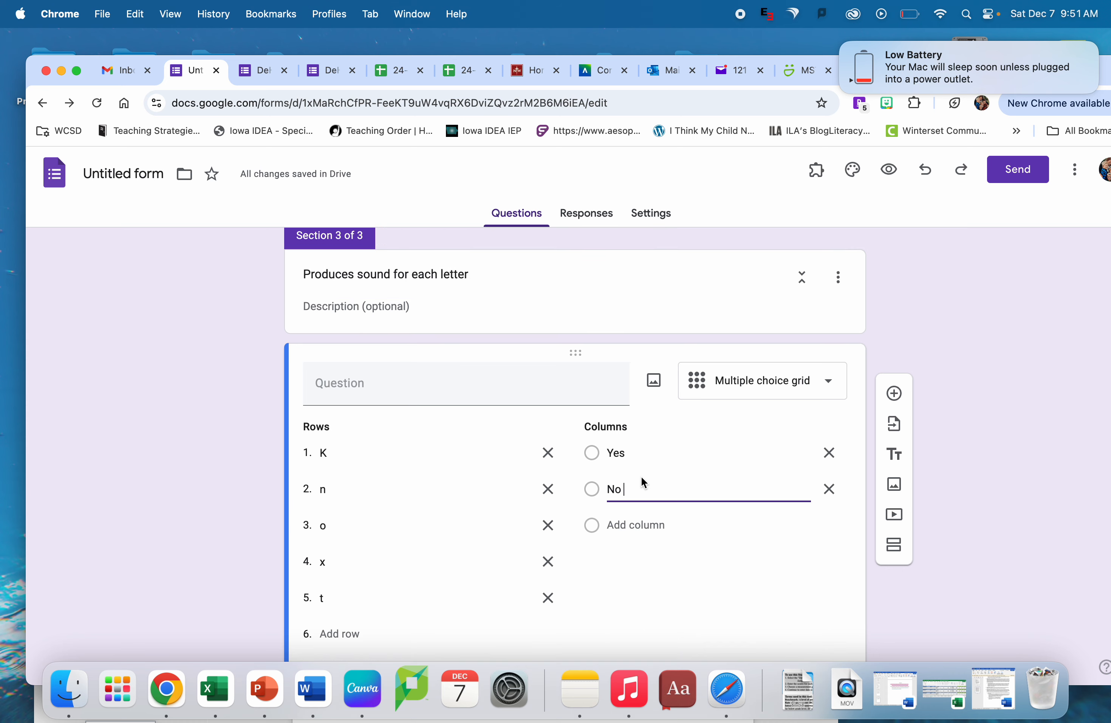
scroll(641, 476, "down", 3)
scroll(641, 476, "up", 15)
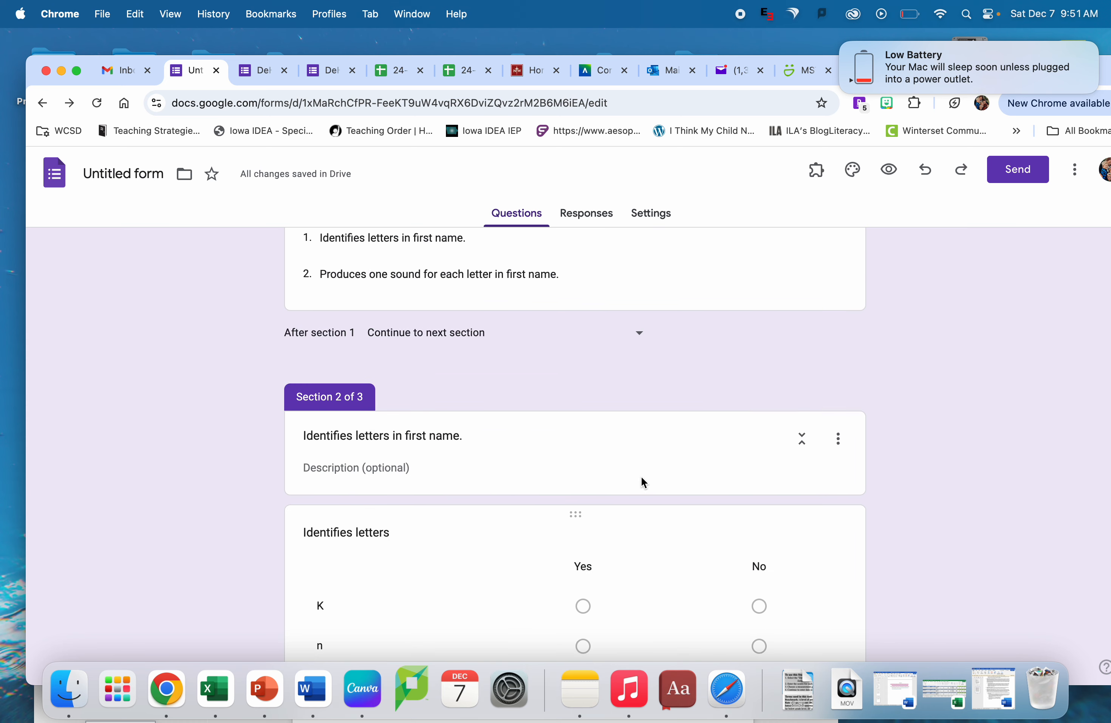
scroll(640, 476, "down", 10)
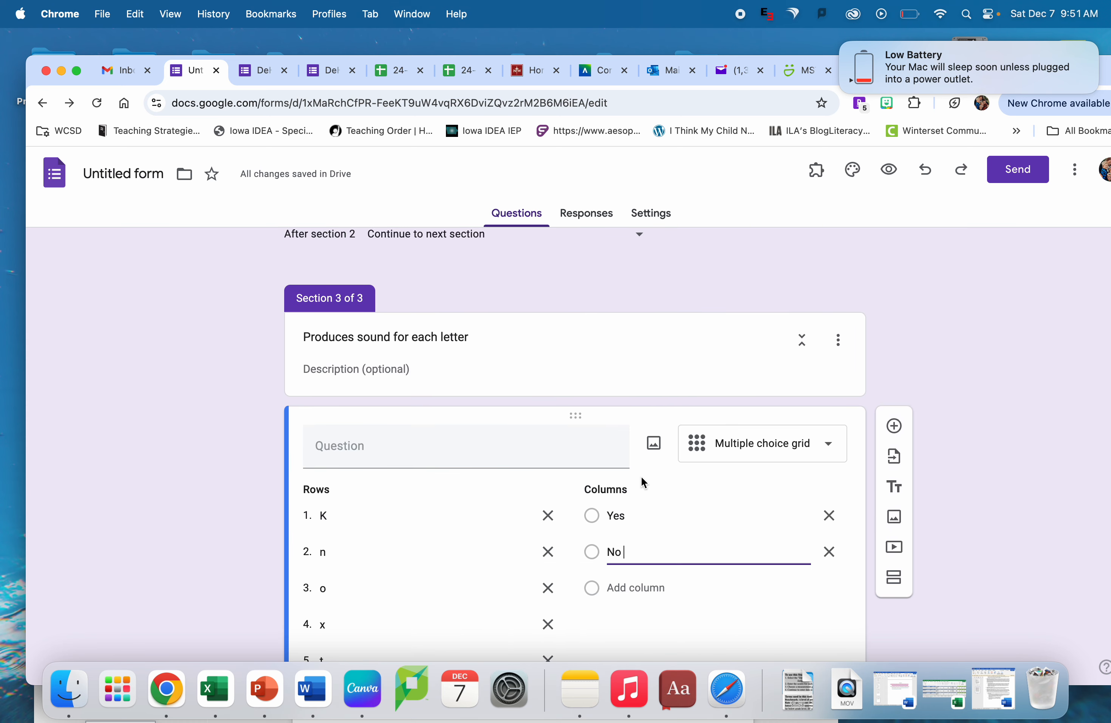
left_click(532, 455)
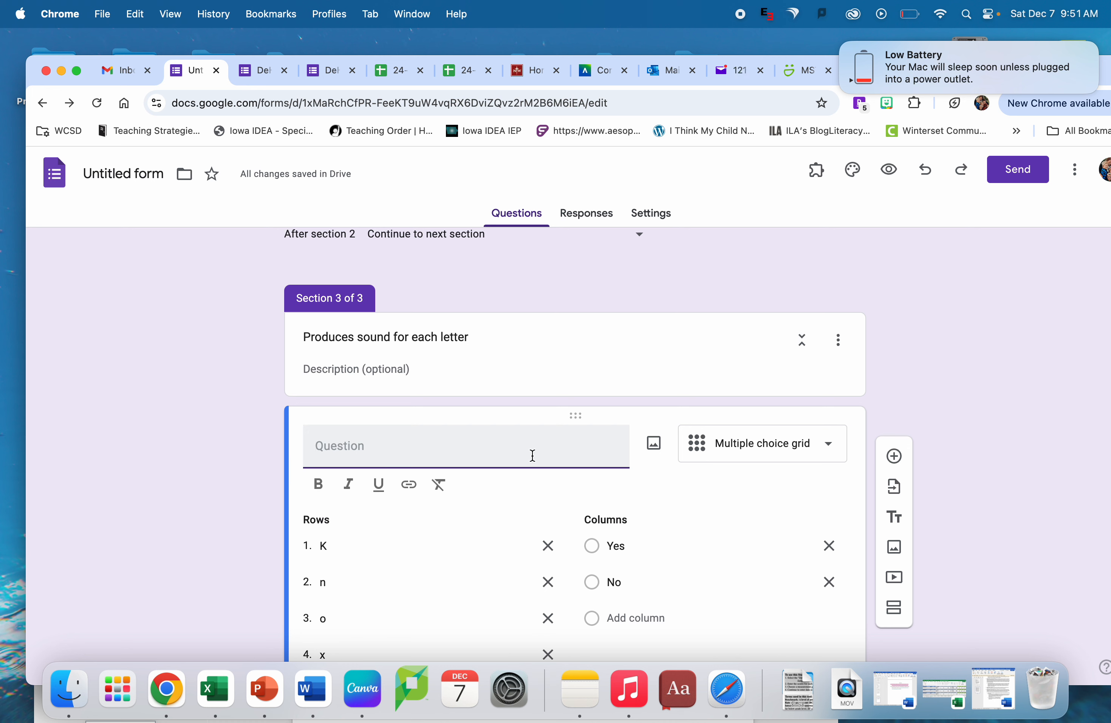
type("Produces sound for each letter")
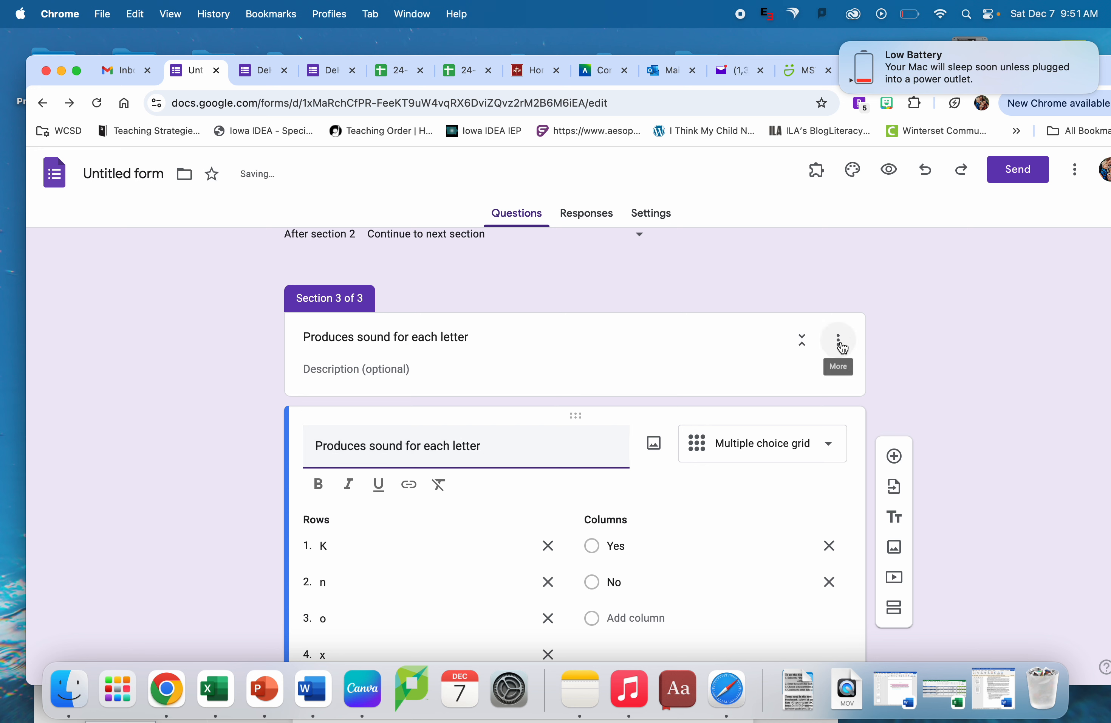
left_click(839, 341)
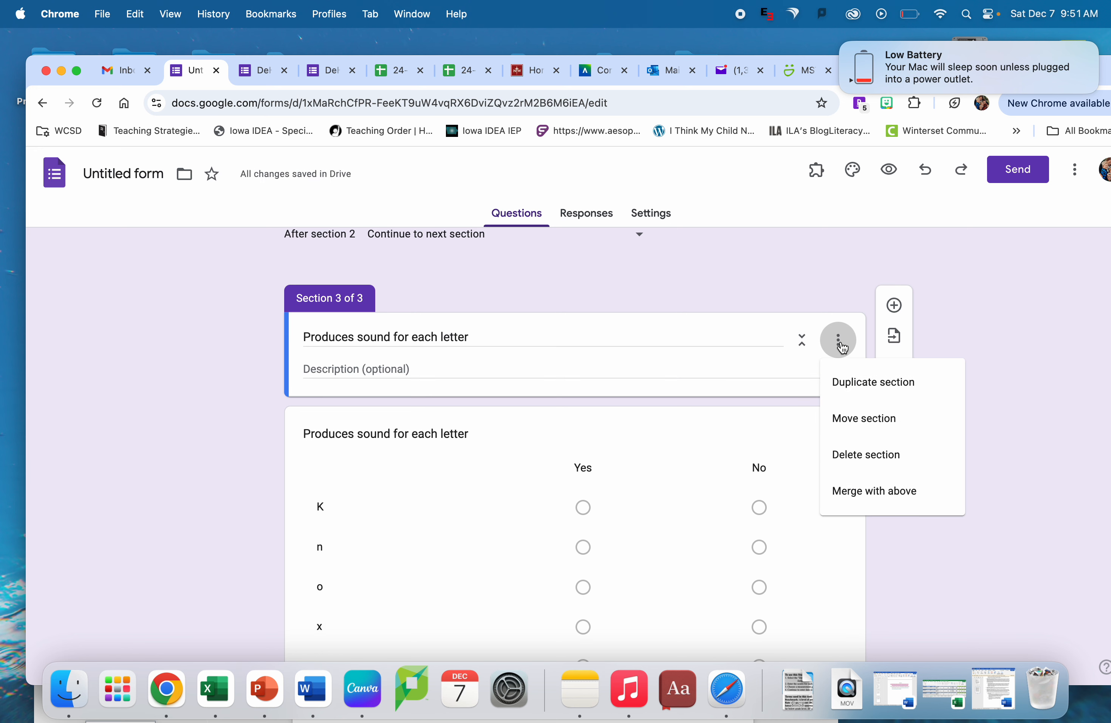
left_click(842, 348)
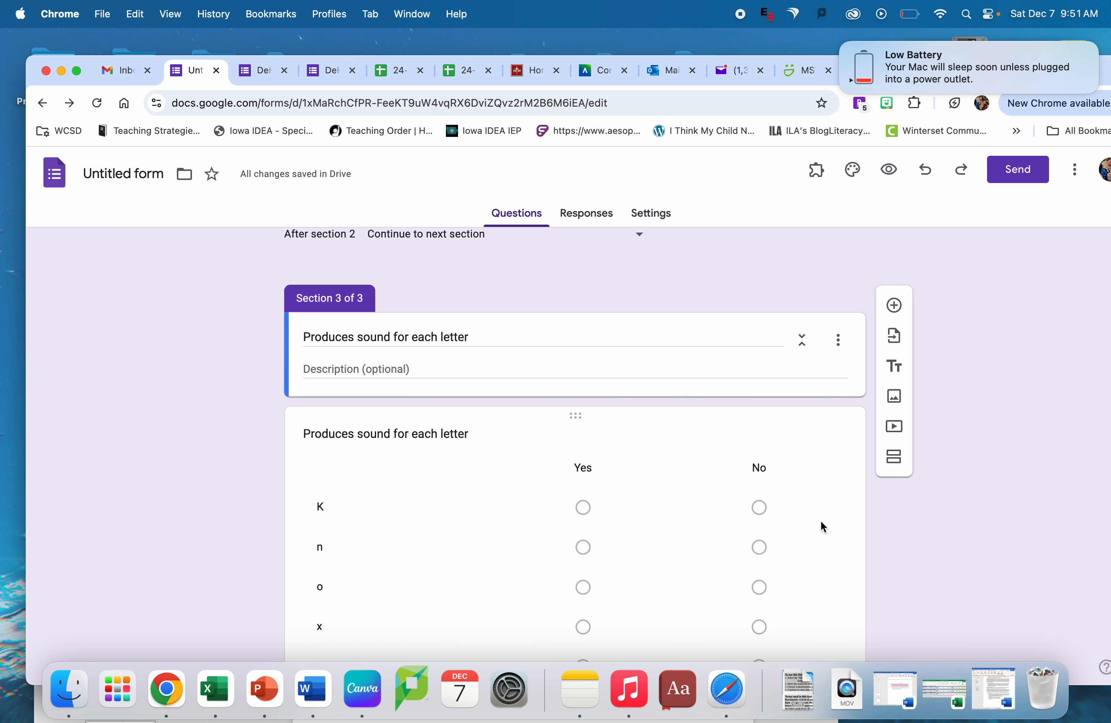
scroll(821, 521, "down", 2)
scroll(822, 526, "up", 7)
scroll(822, 526, "down", 5)
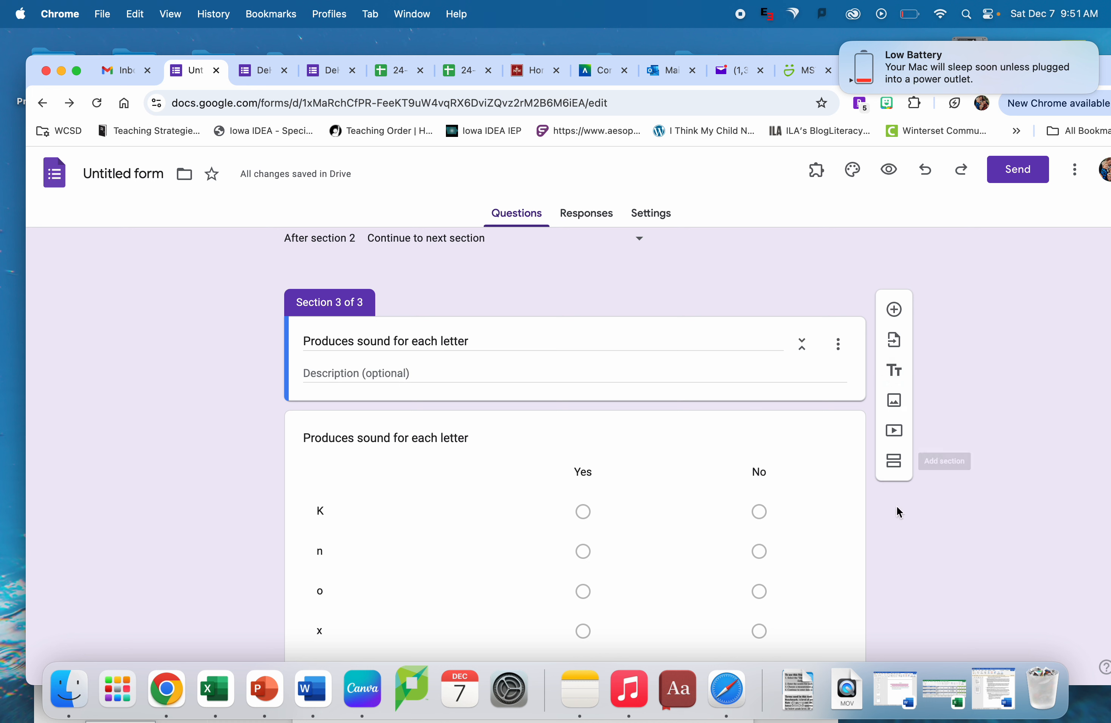
scroll(897, 506, "up", 10)
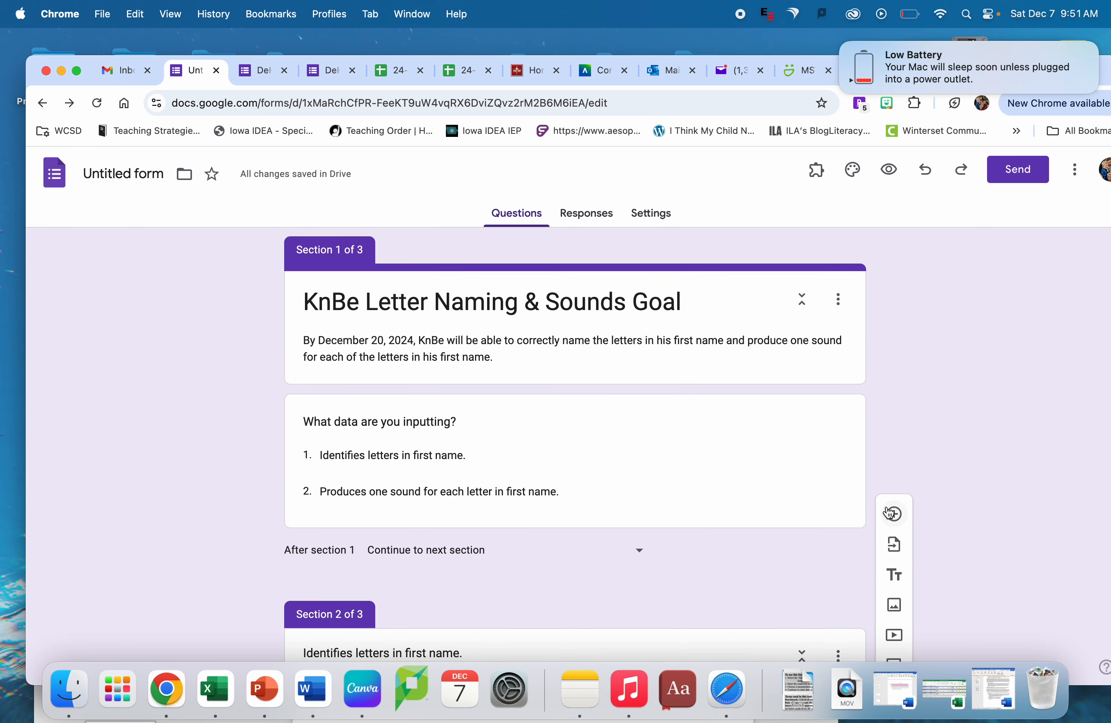
left_click(826, 441)
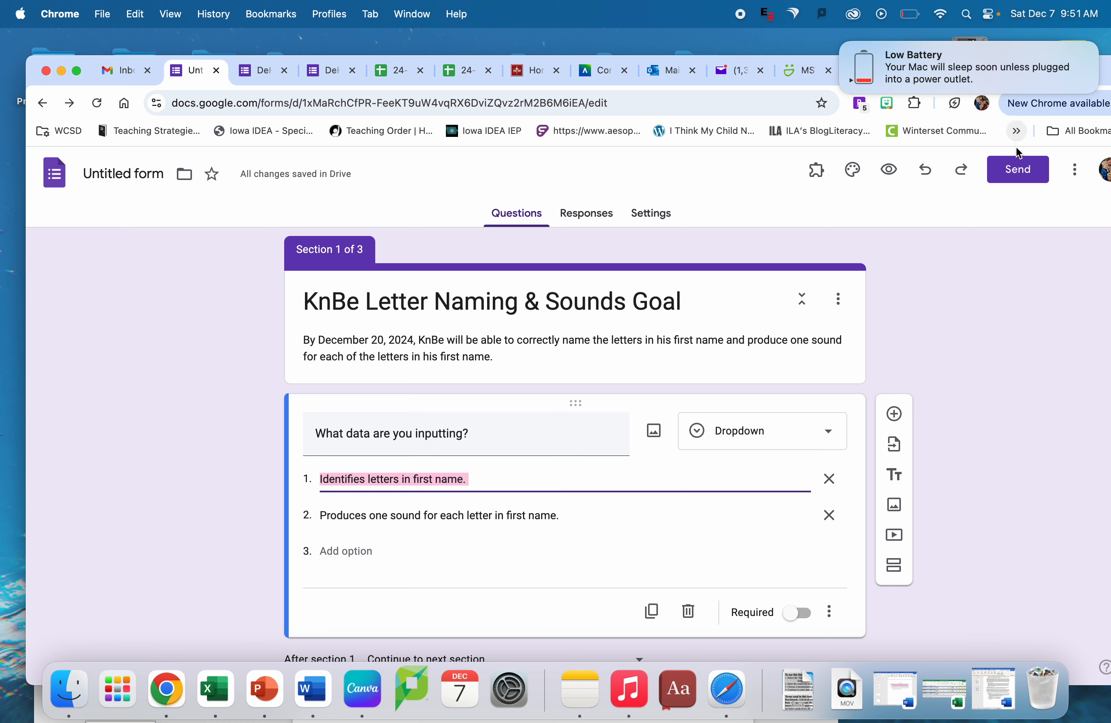
- Send the form by e-mail to the form owner's own address, keeping the default subject and message
left_click(1012, 175)
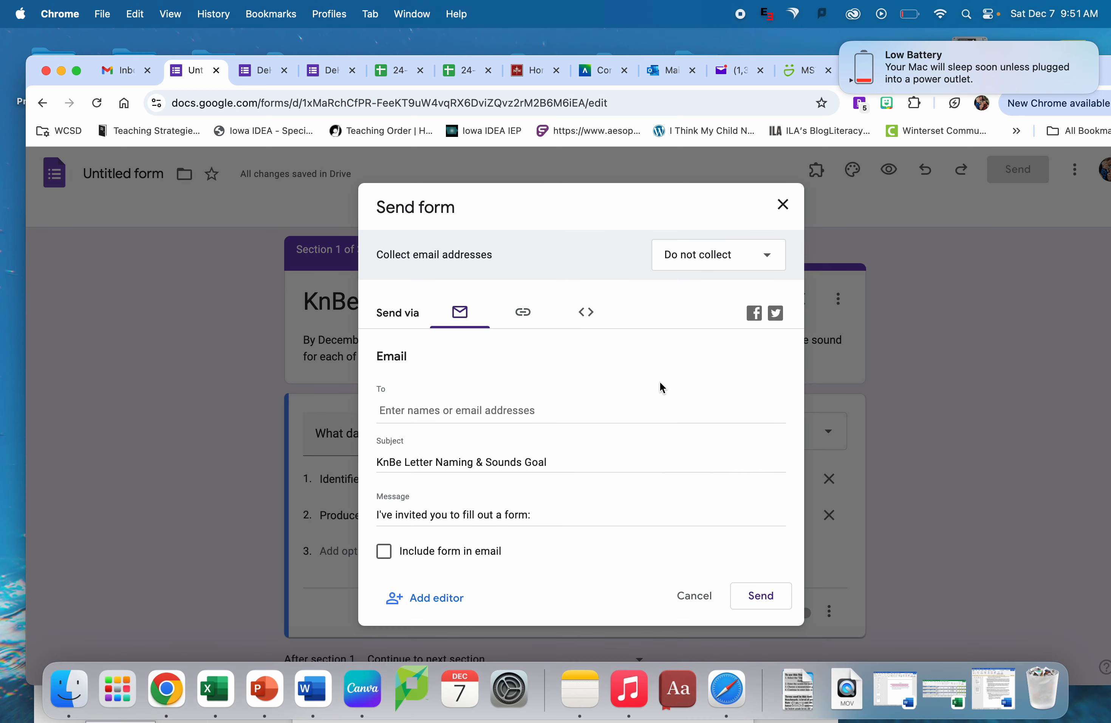
left_click(483, 409)
type("ebrother")
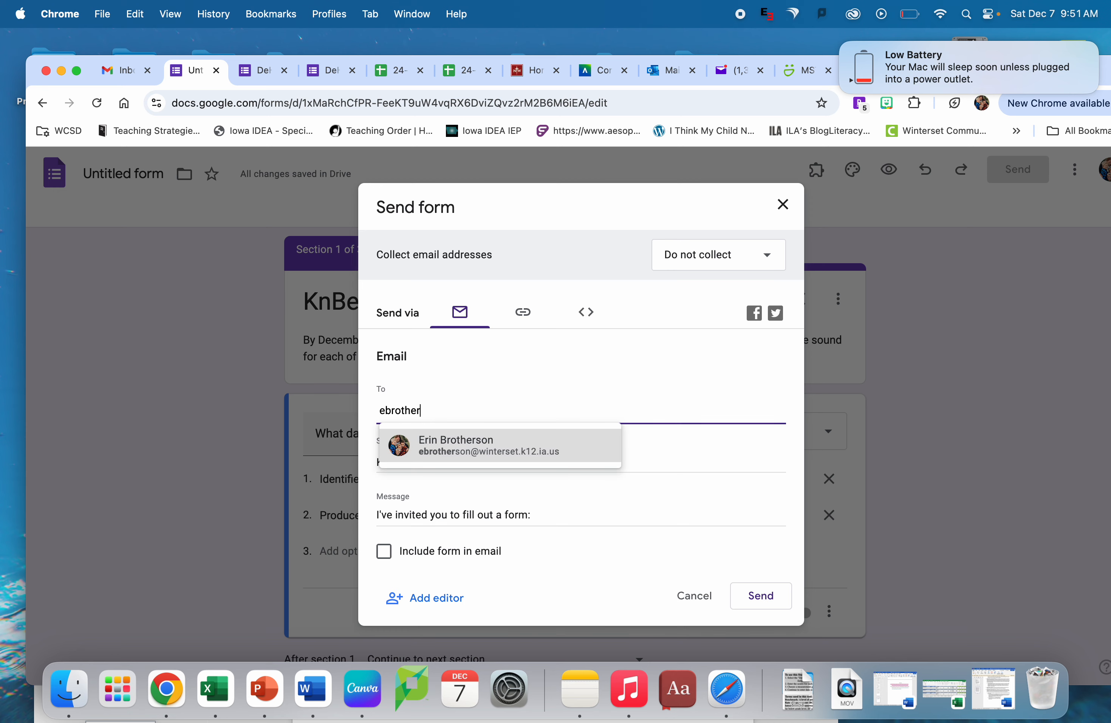
left_click(446, 451)
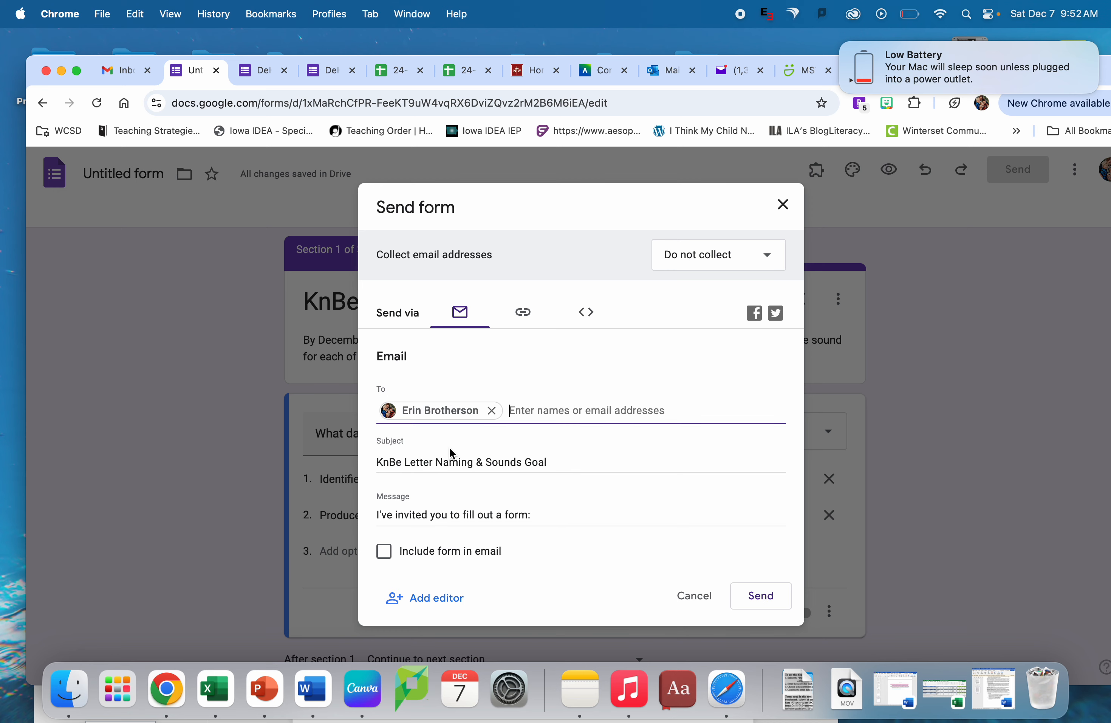
left_click(761, 595)
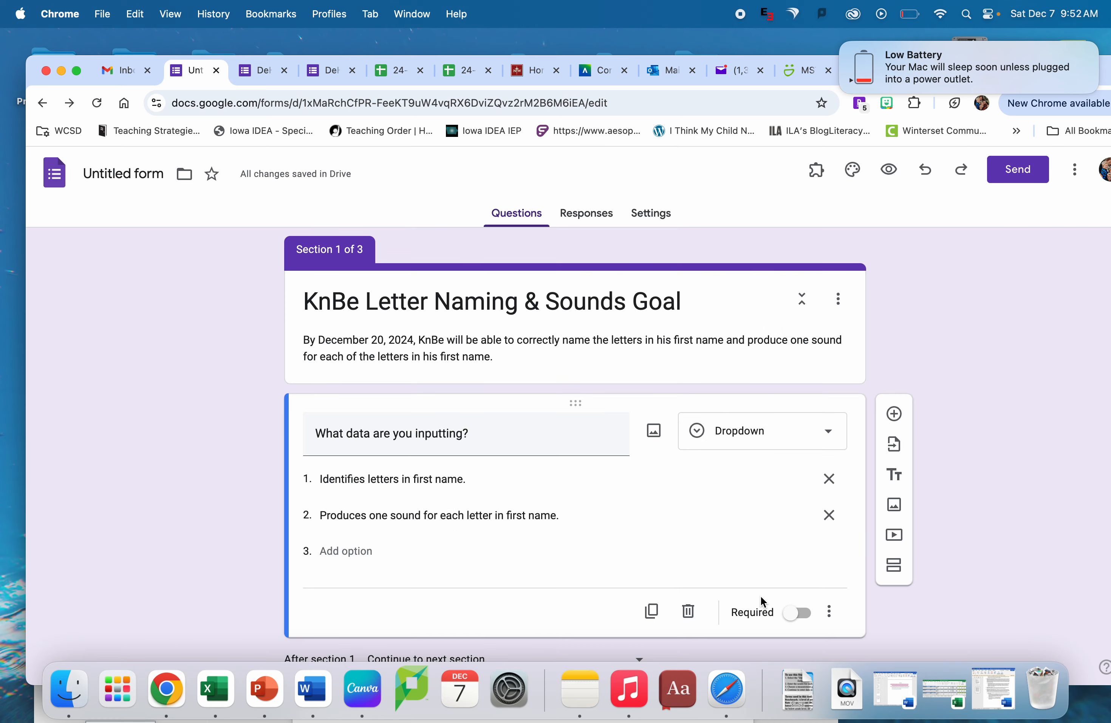
- Switch to the Gmail inbox and open the form for filling out from its newly received invitation e-mail
left_click(127, 70)
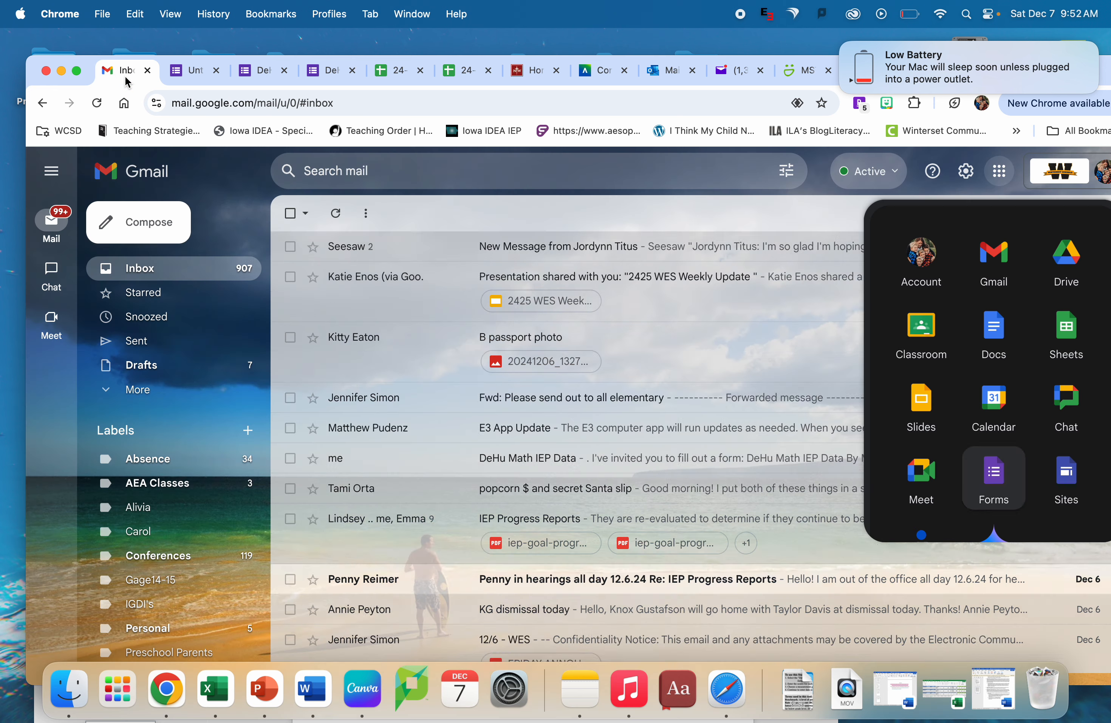
left_click(614, 245)
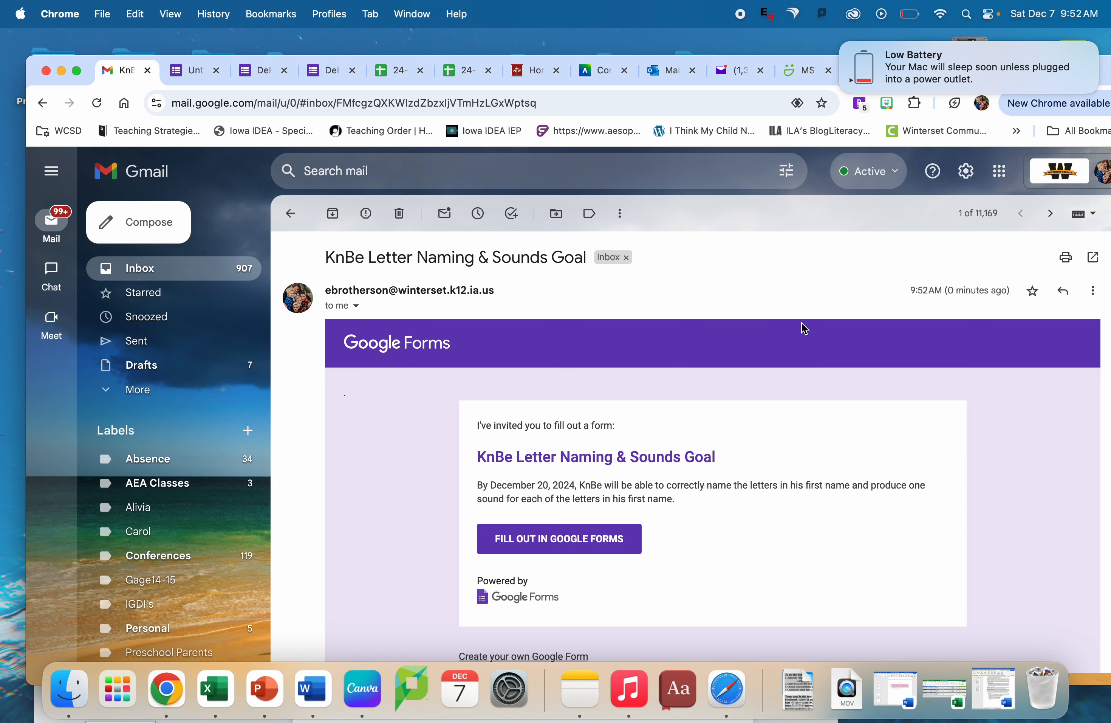
left_click(598, 544)
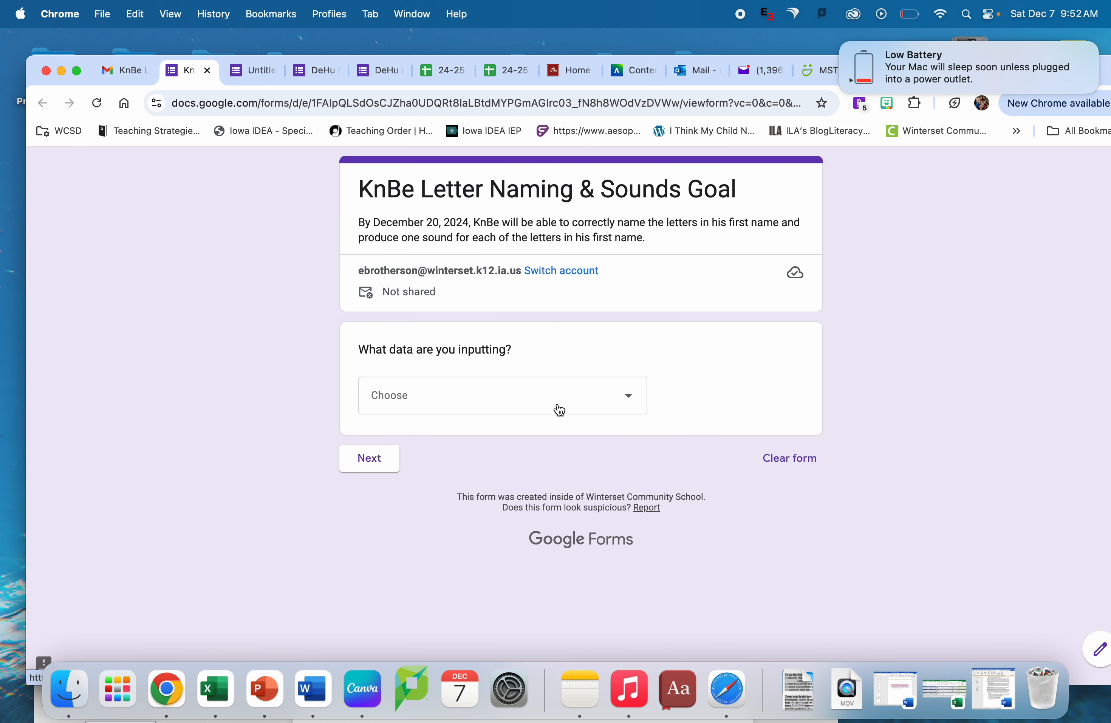
- Answer "What data are you inputting?" with "Identifies letters in first name." and continue to the next section
left_click(561, 404)
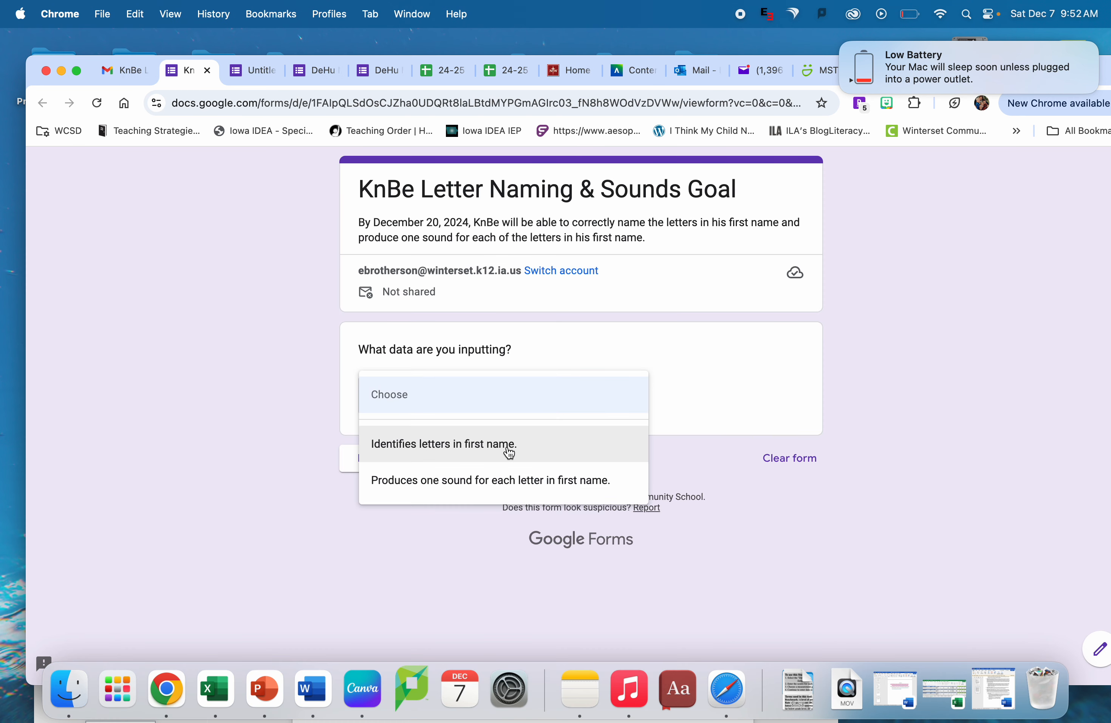
left_click(510, 453)
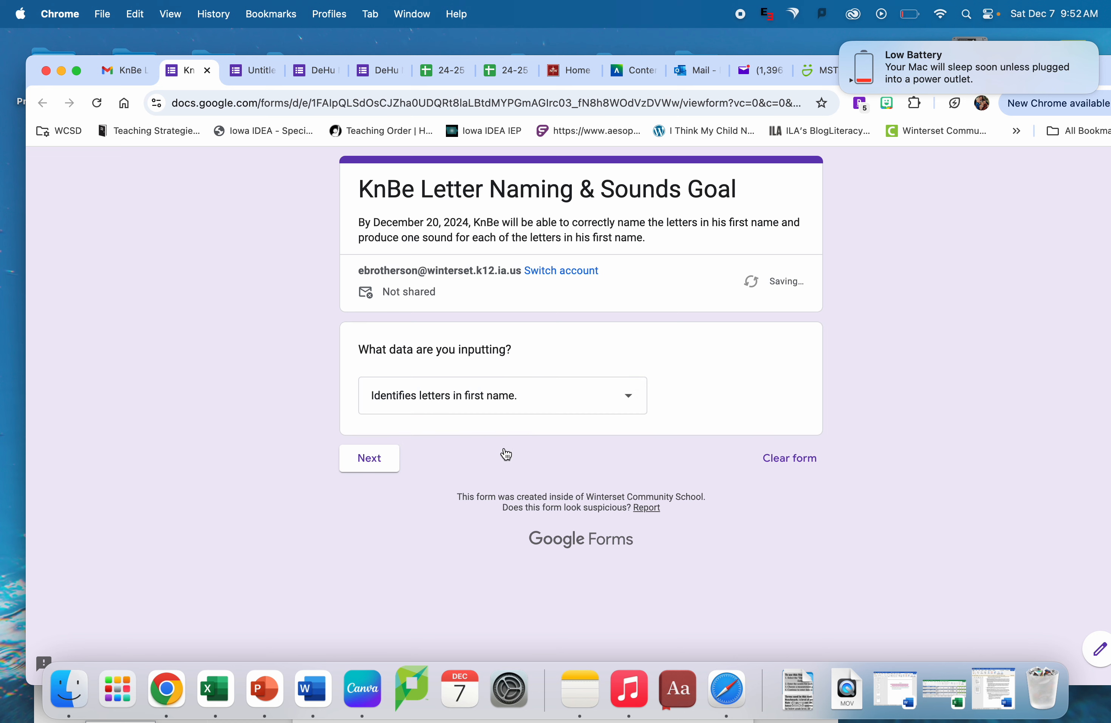
left_click(390, 463)
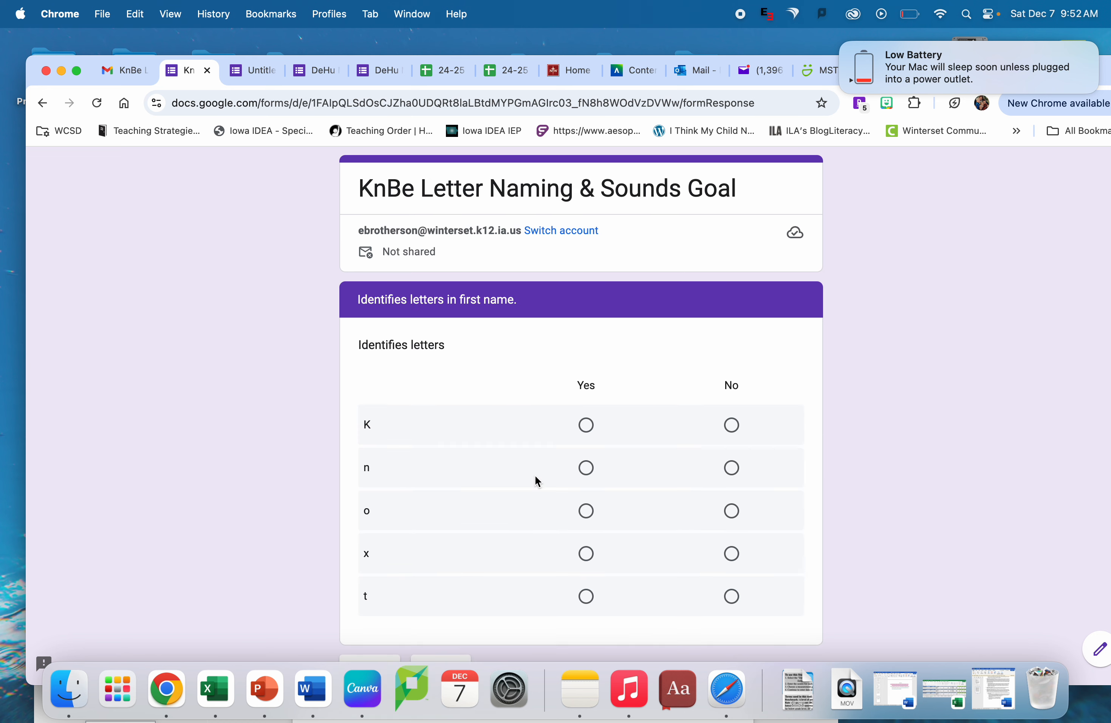
- Mark "Yes" for all five letters in the "Identifies letters" grid and continue to the next section
scroll(535, 475, "down", 3)
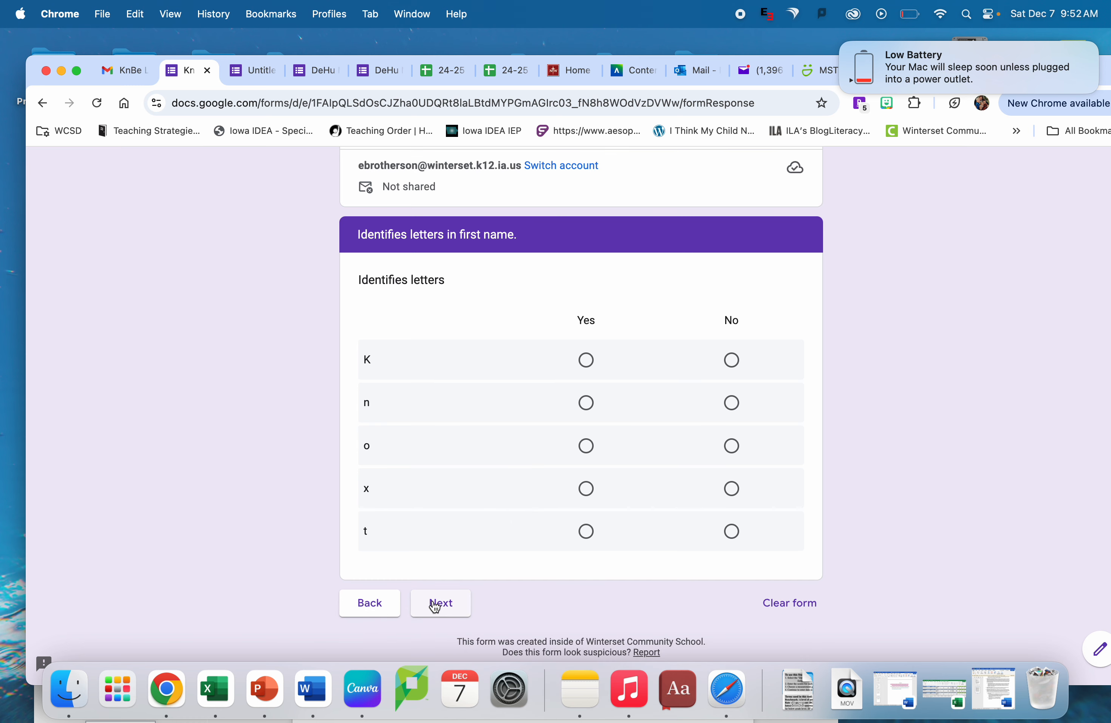
left_click(587, 360)
left_click(587, 403)
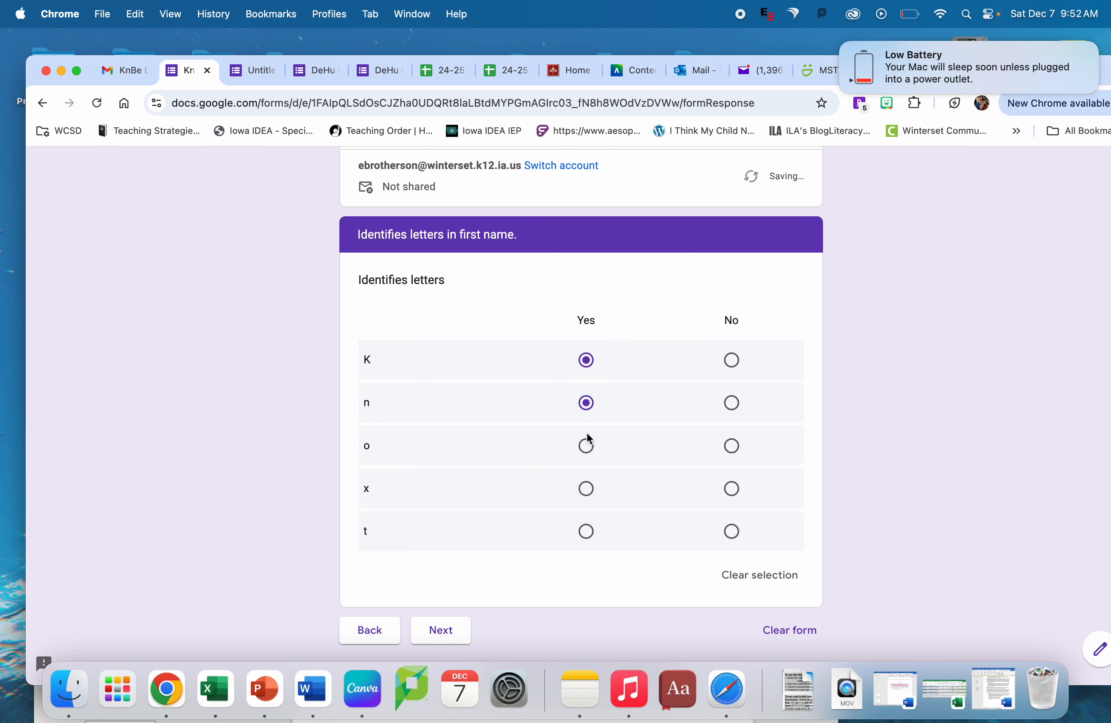
left_click(587, 445)
left_click(586, 488)
left_click(586, 531)
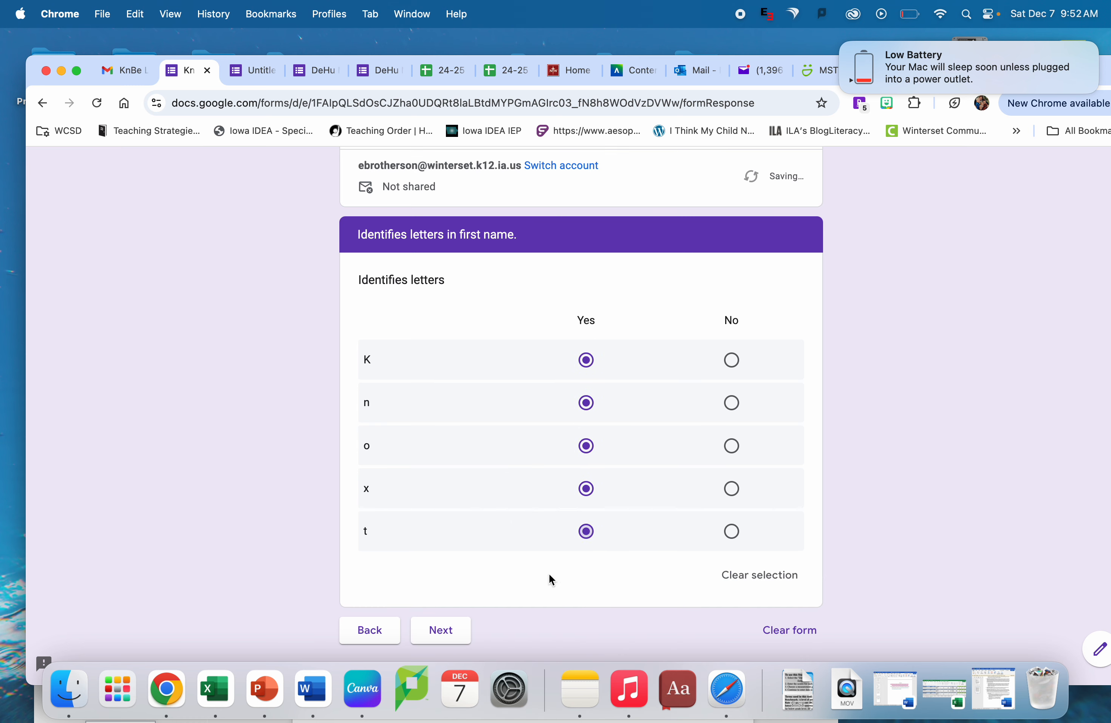
left_click(445, 631)
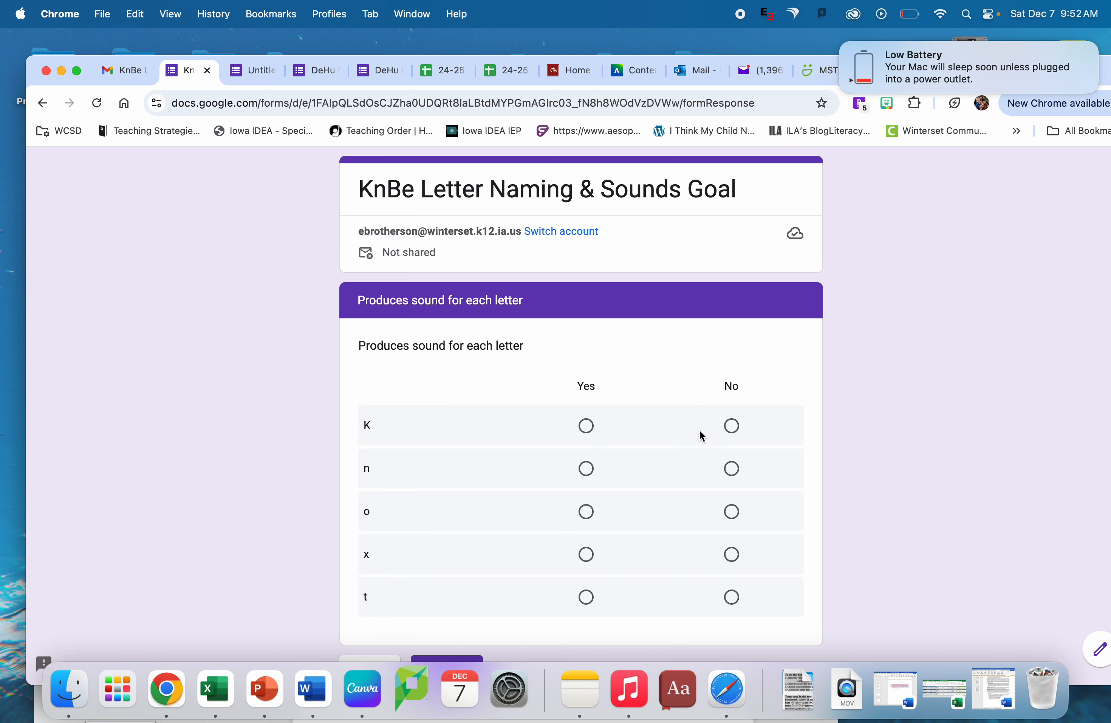
- Mark "No" for all five letters in the "Produces sound for each letter" grid
left_click(732, 425)
left_click(732, 469)
left_click(734, 509)
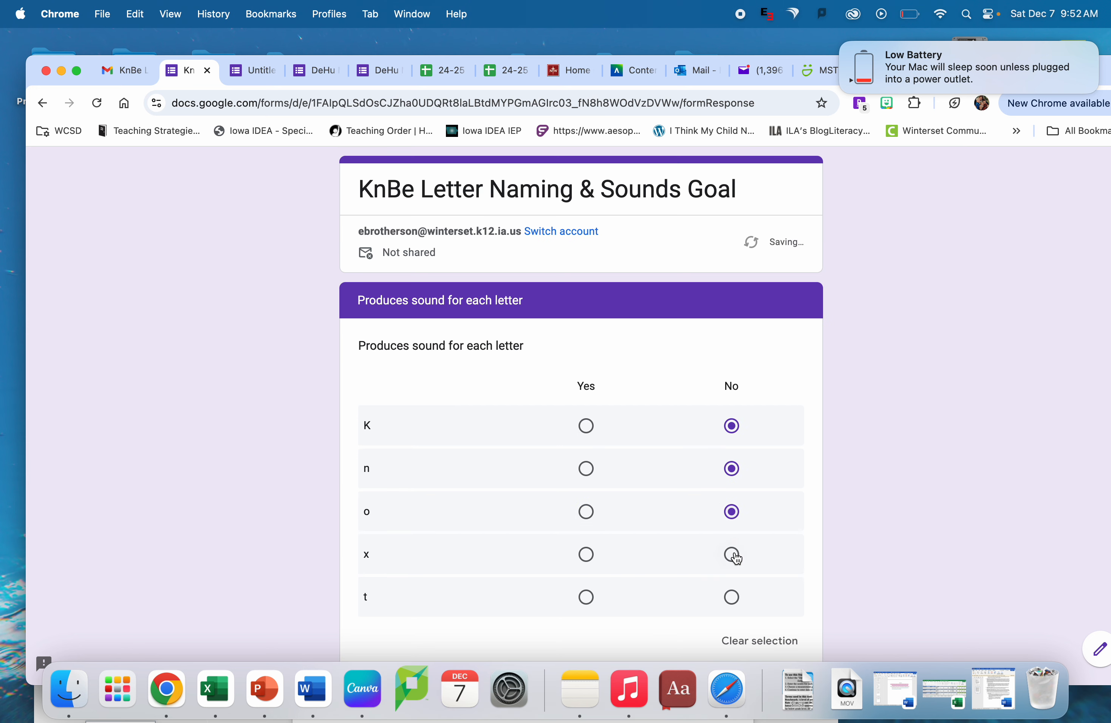
left_click(733, 555)
left_click(733, 597)
scroll(736, 601, "down", 3)
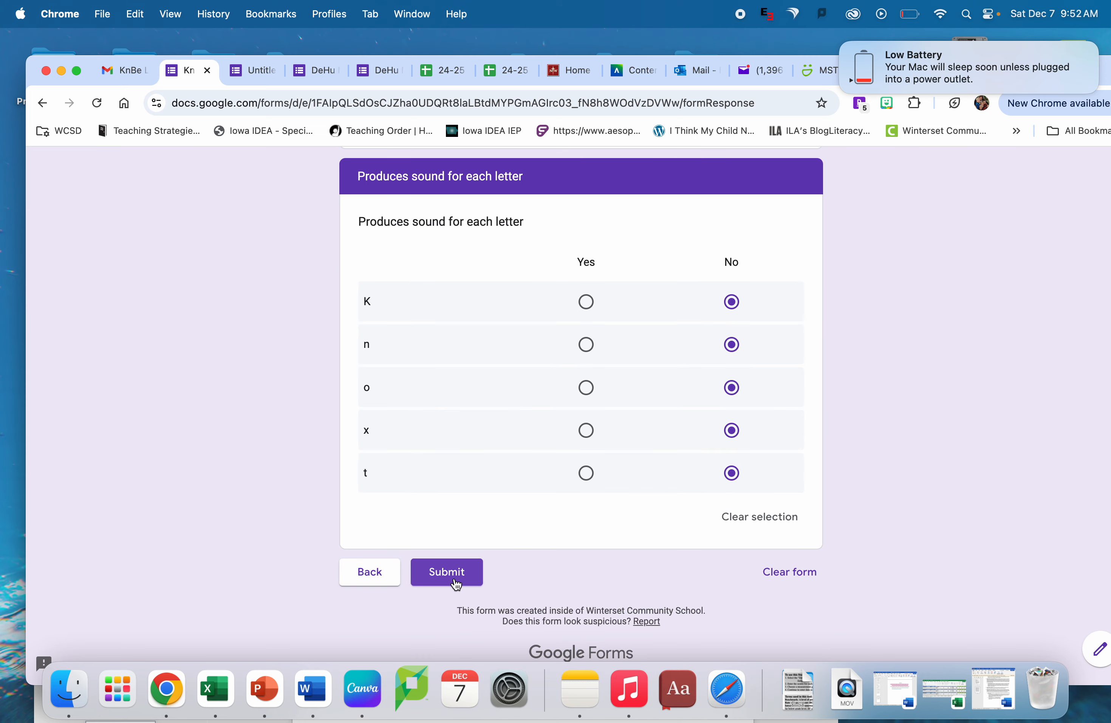